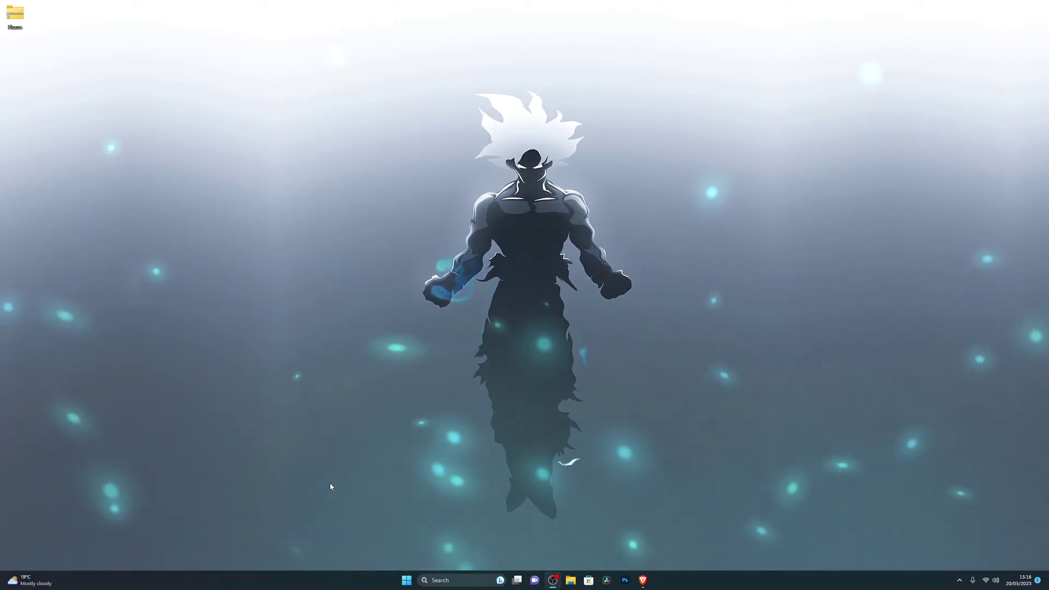
left_click(16, 582)
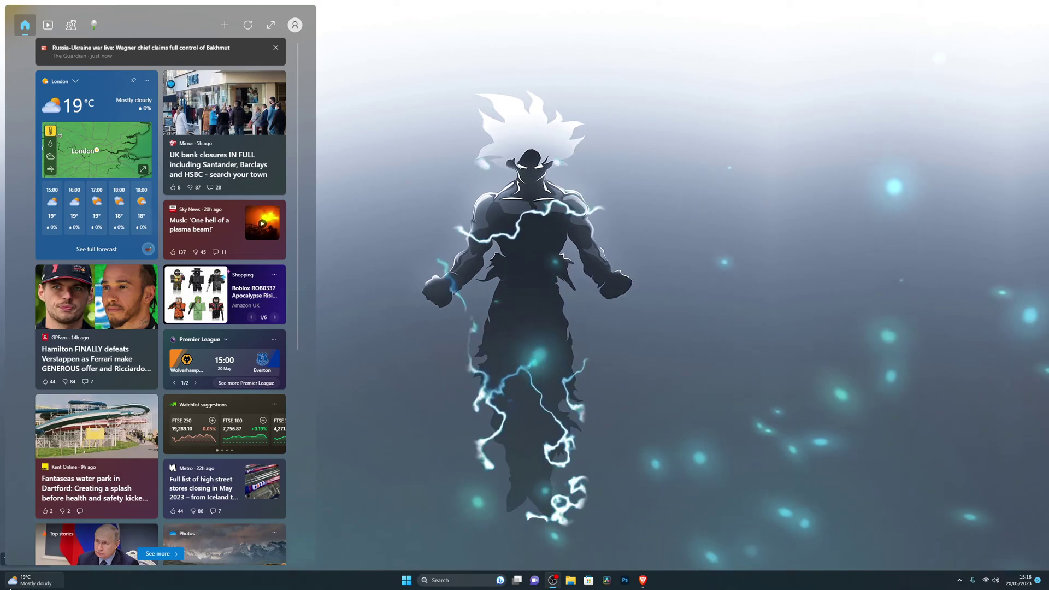
left_click(516, 486)
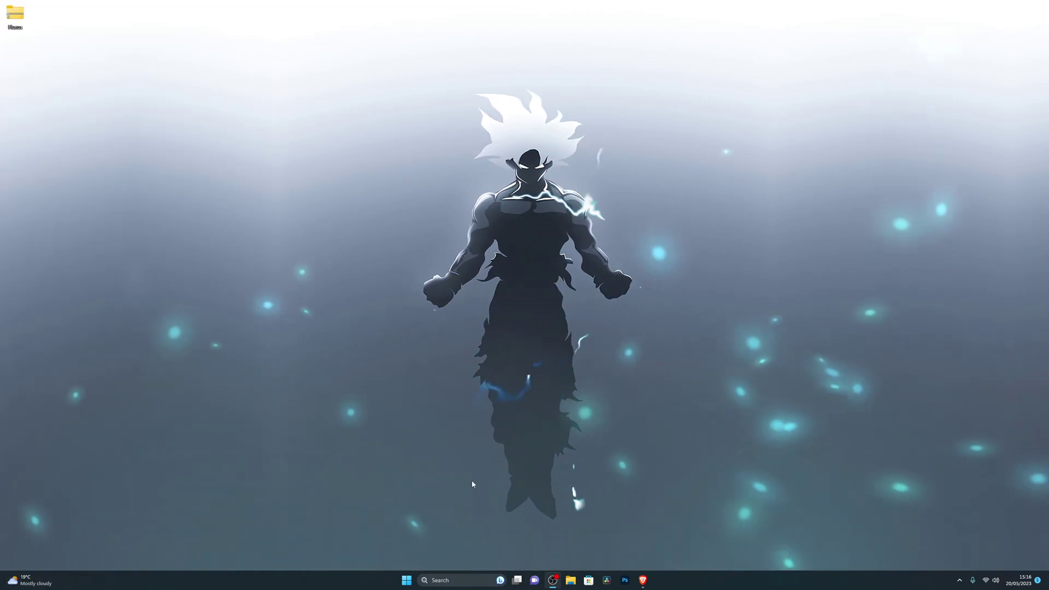
Open the Virus & threat protection settings in Windows Security to check real-time protection, and close the window
left_click(407, 581)
type("viru")
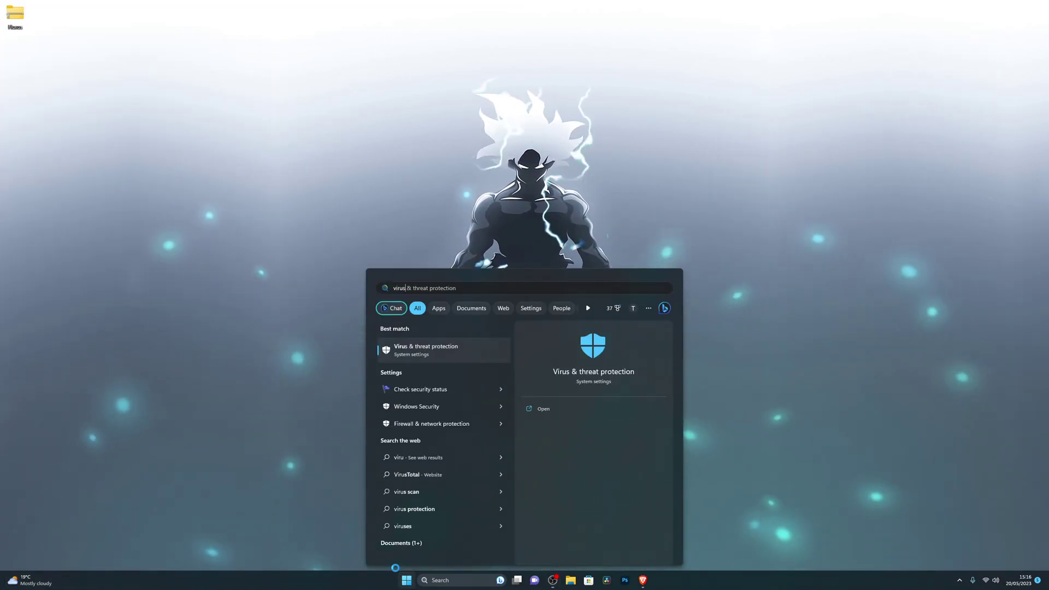
type("s")
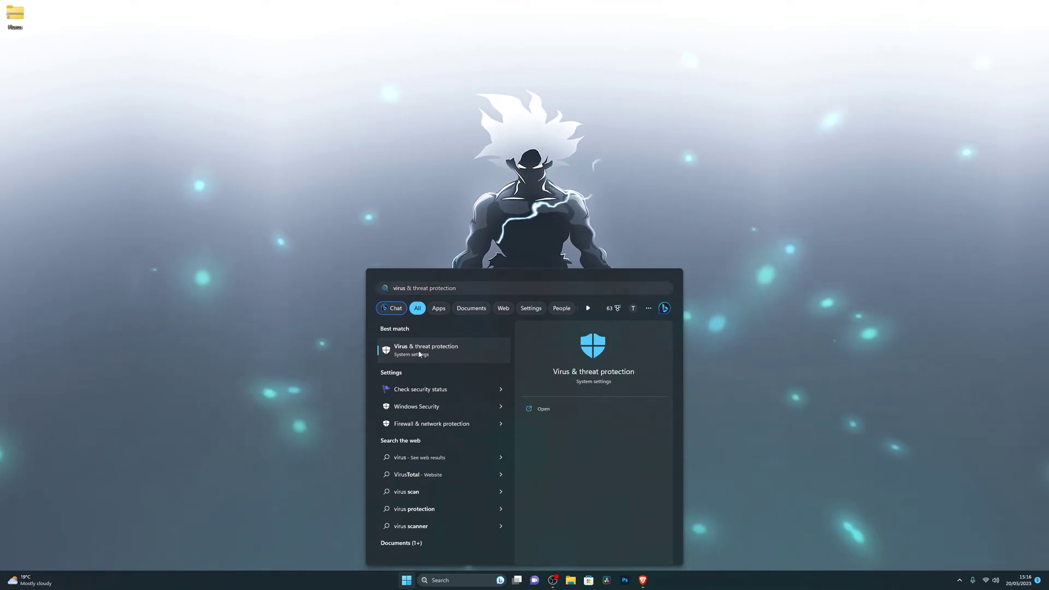
left_click(419, 352)
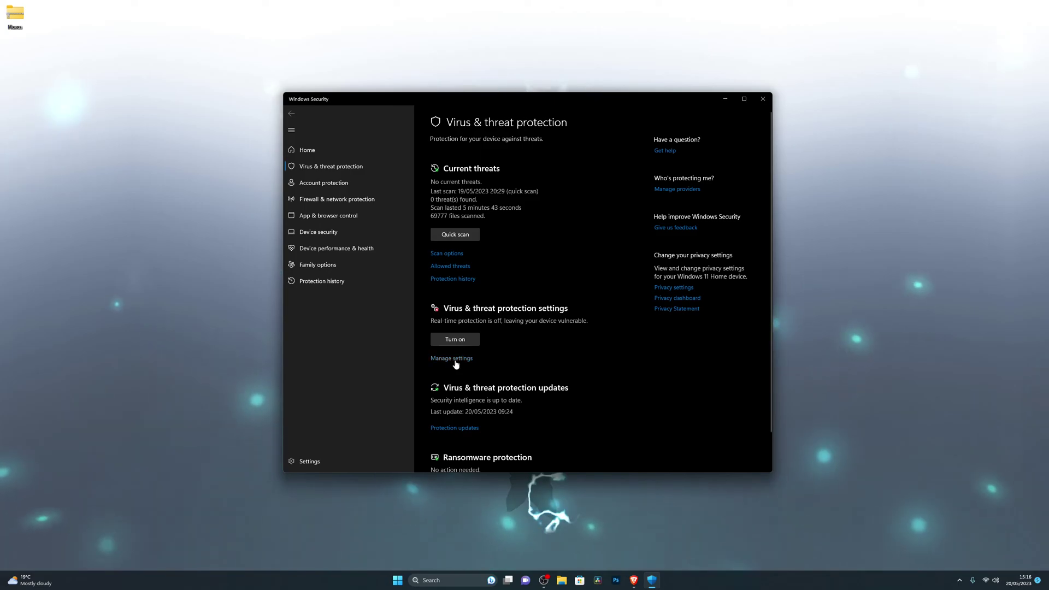
left_click(455, 358)
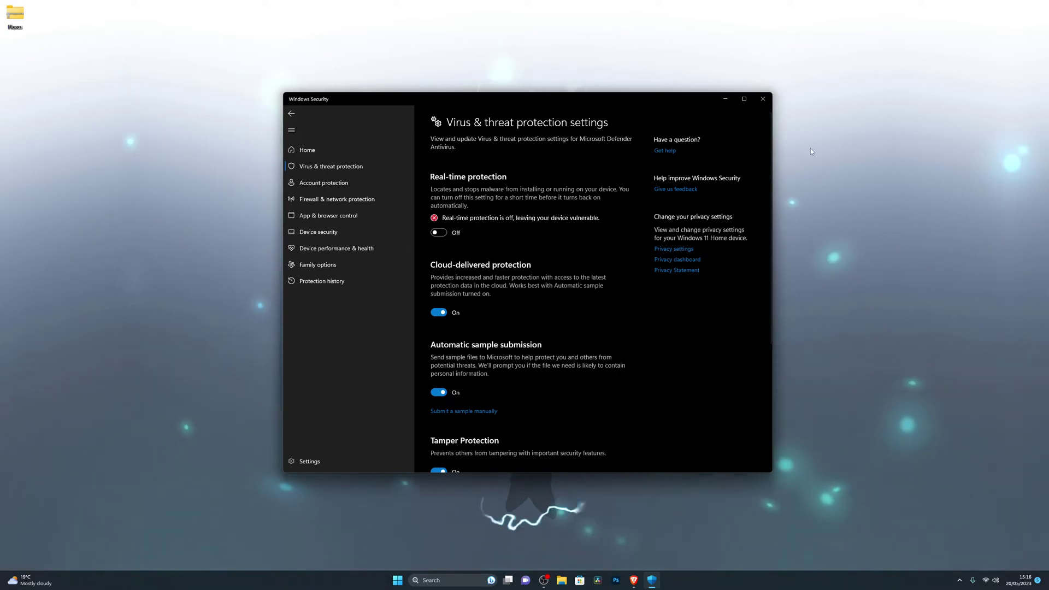
left_click(724, 99)
right_click(652, 580)
left_click(635, 560)
Switch to Brave and open the executor download link on the SerenityTube page for the Fluxus executor
left_click(642, 579)
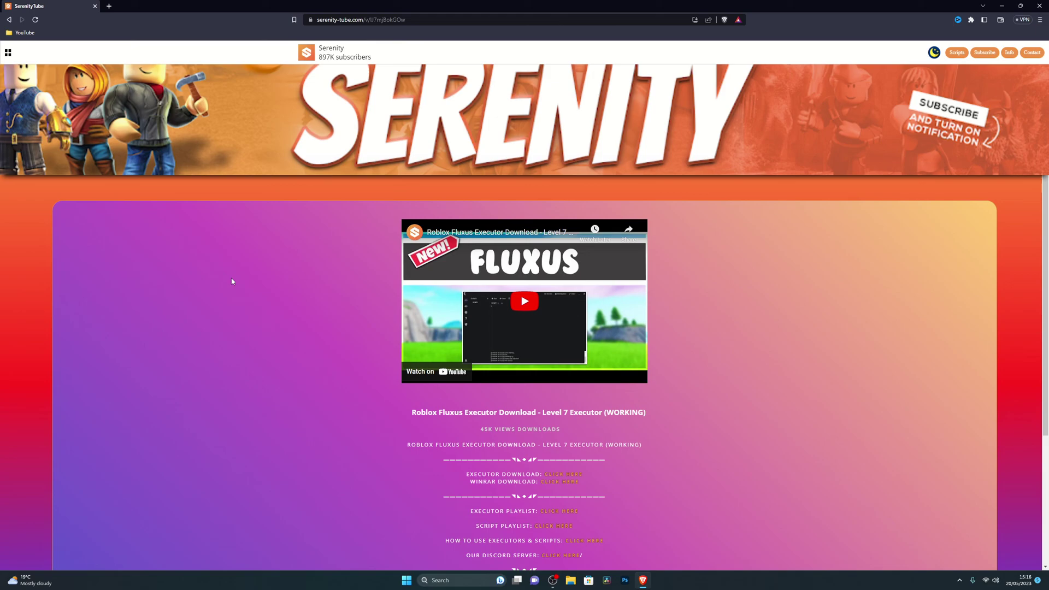
left_click(566, 475)
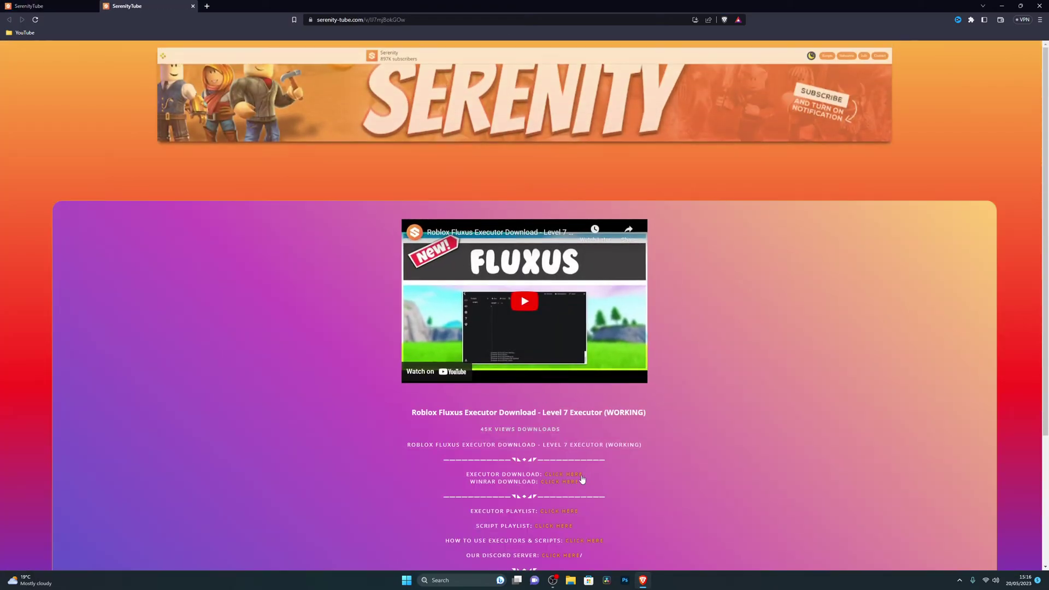
left_click(562, 476)
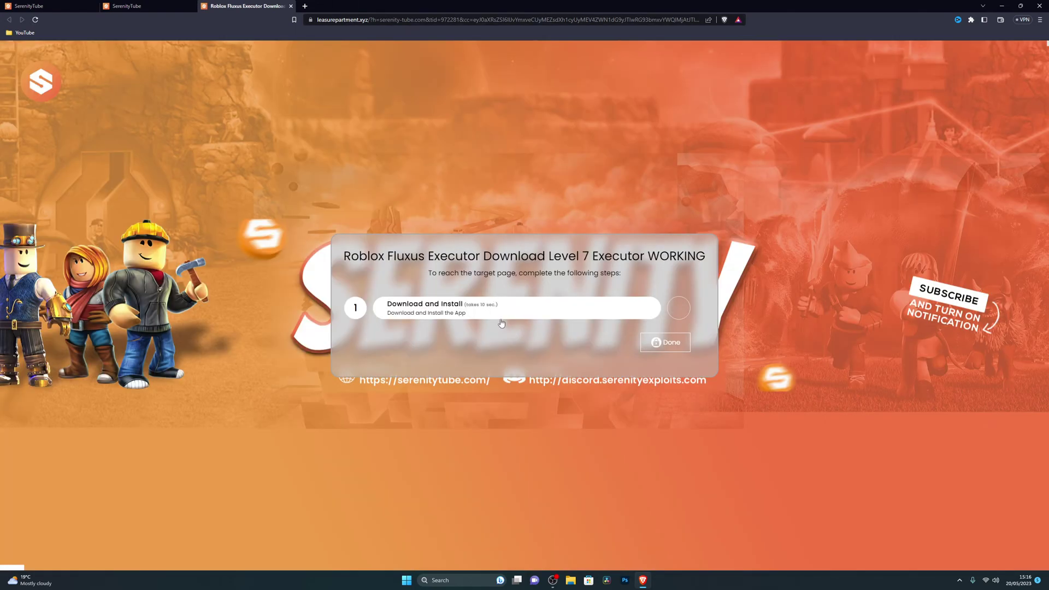
Start the Download and Install task on the Fluxus download page, close its setup file pop-up and minimise the browser
left_click(531, 314)
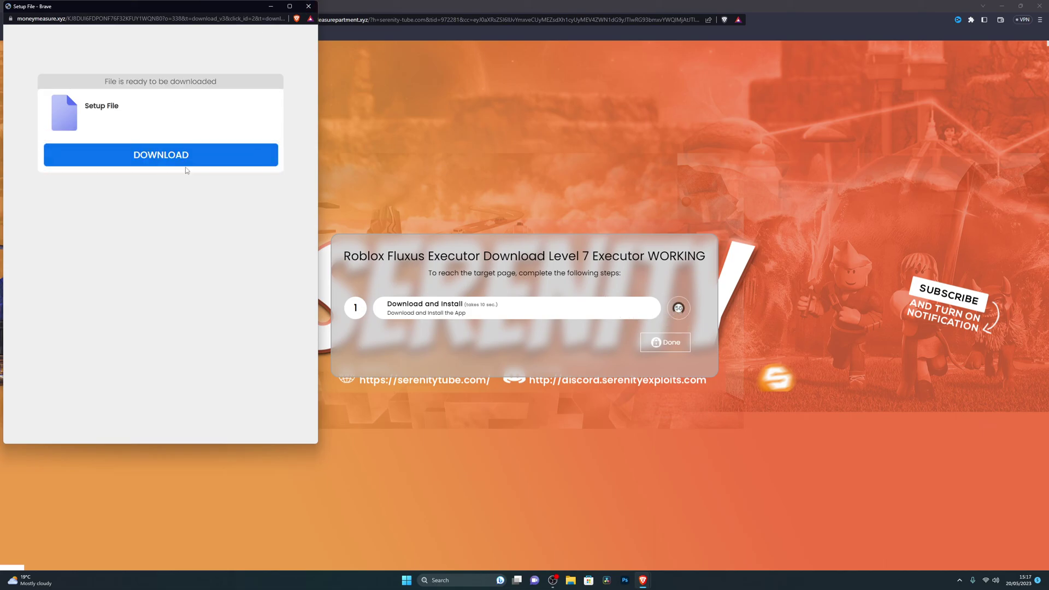
left_click(307, 7)
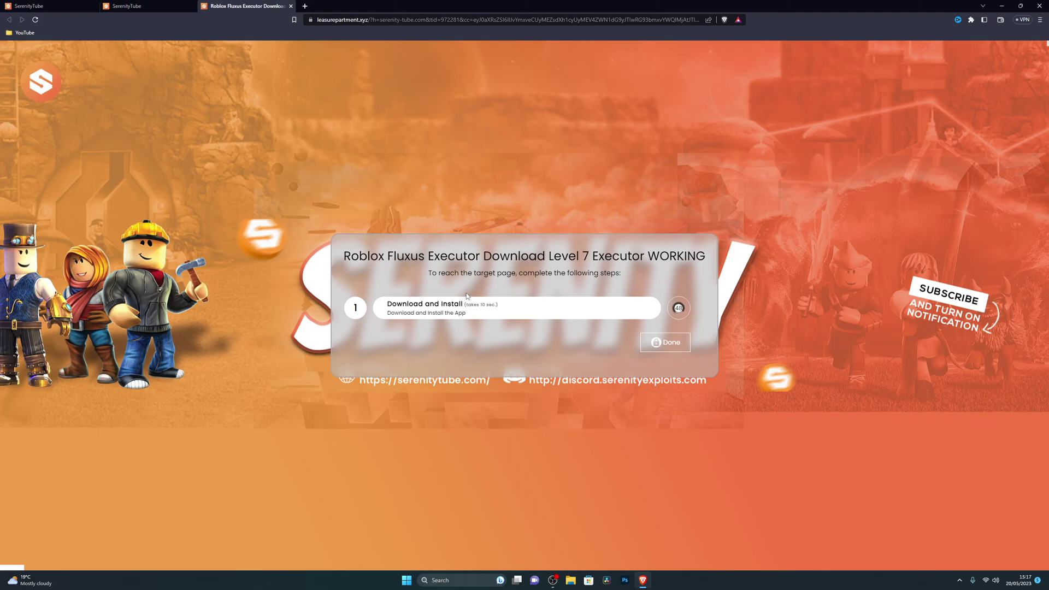
left_click(1008, 3)
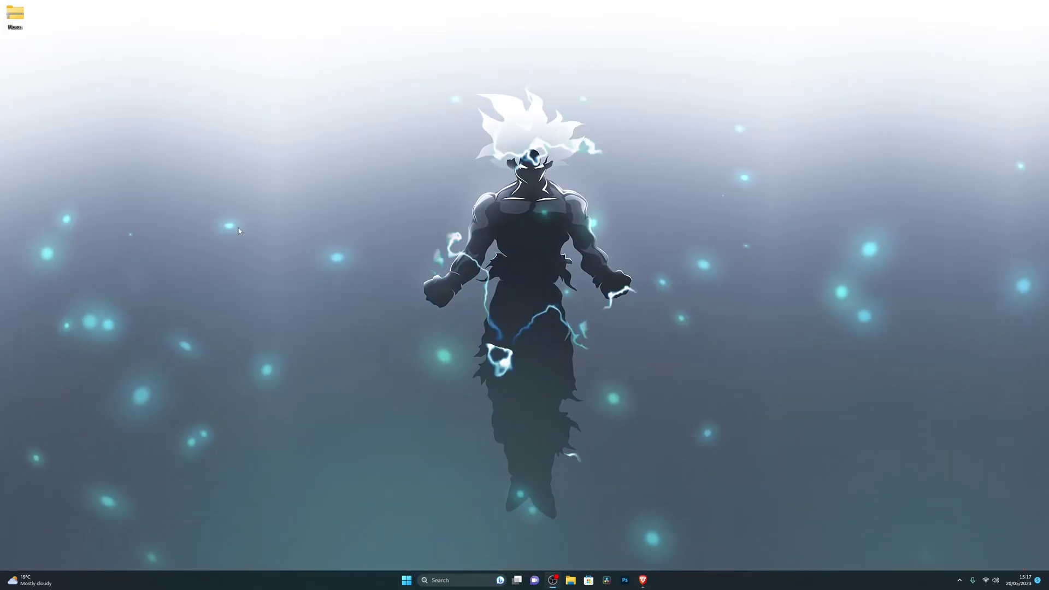
Extract the zipped Fluxus archive into a Fluxus folder on the desktop and close the extracted-files window
mouse_move(15, 14)
left_mouse_down()
mouse_move(353, 218)
mouse_move(138, 68)
mouse_move(18, 20)
left_mouse_up()
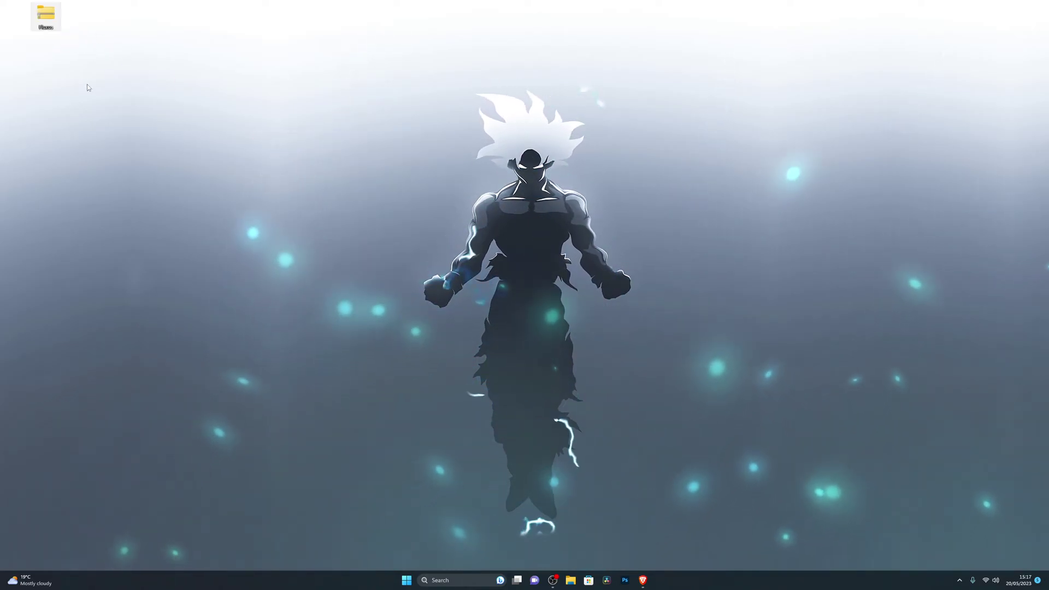
right_click(18, 20)
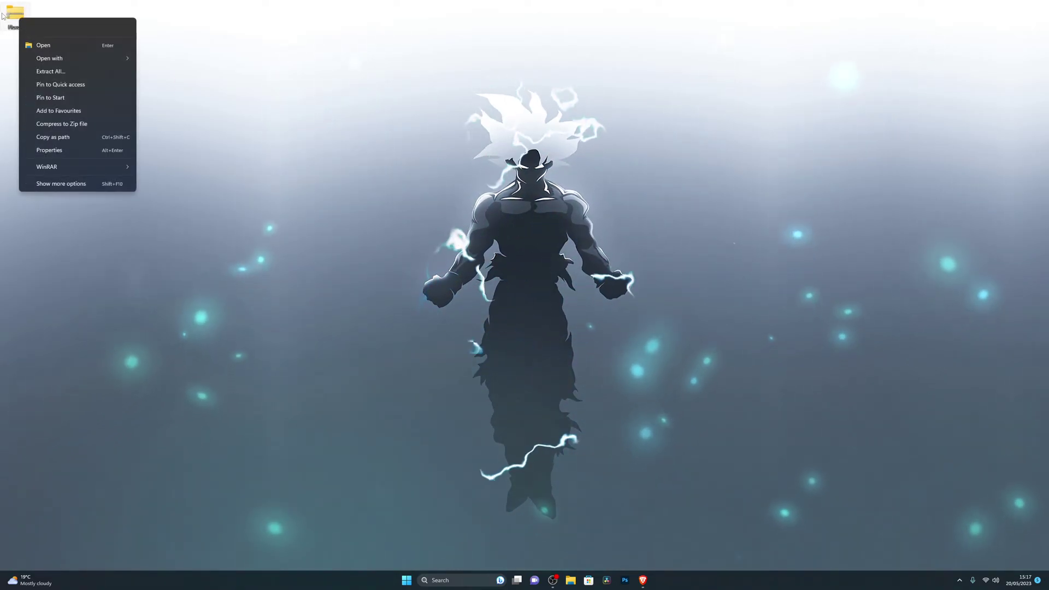
left_click(55, 71)
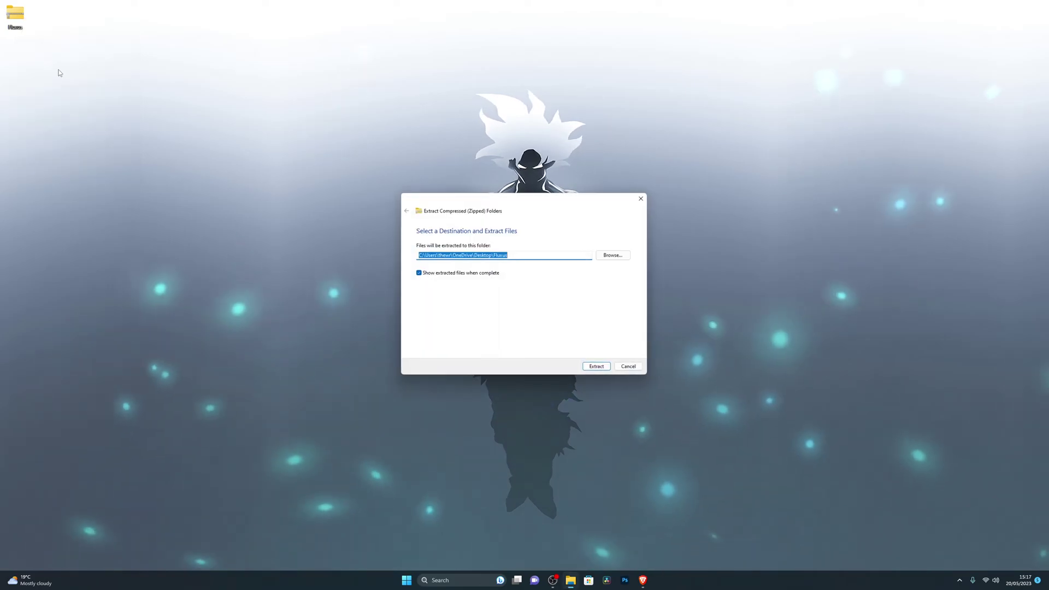
left_click(599, 368)
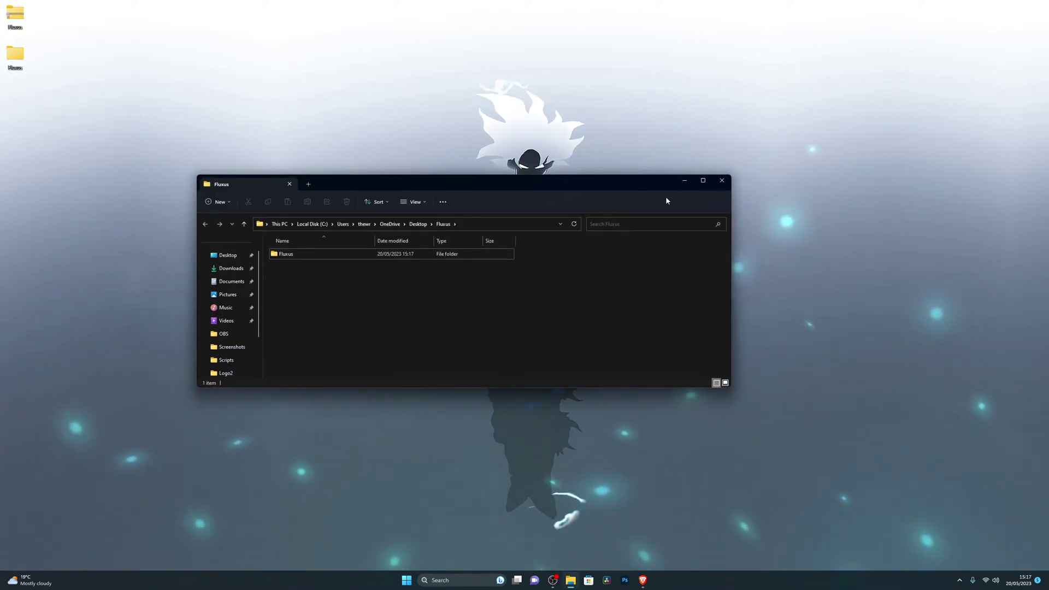
left_click(722, 180)
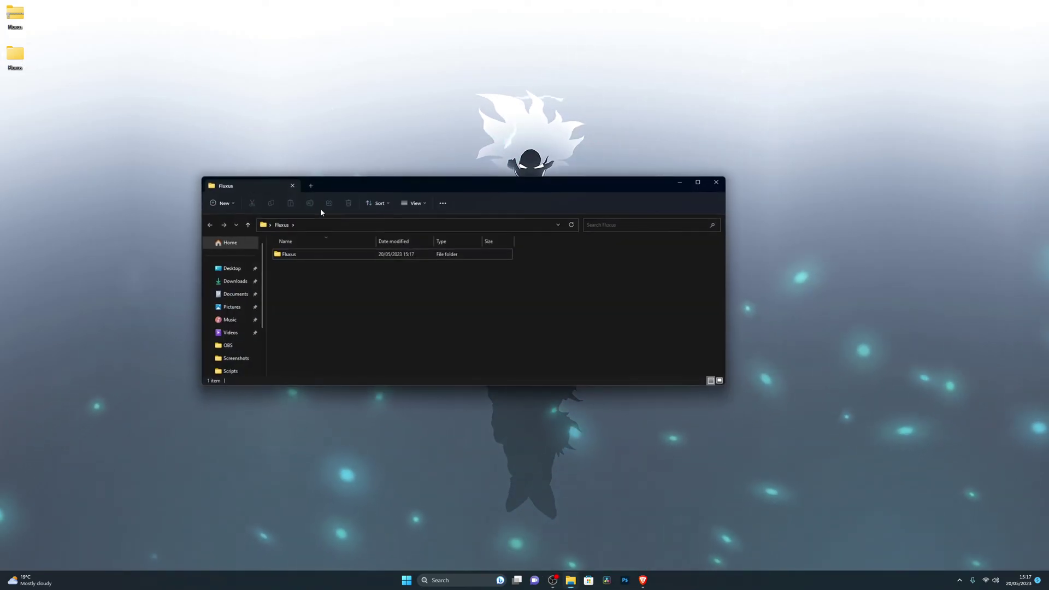
Open the inner Fluxus folder and run the Fluxus V7 application anyway despite the SmartScreen block
double_click(288, 254)
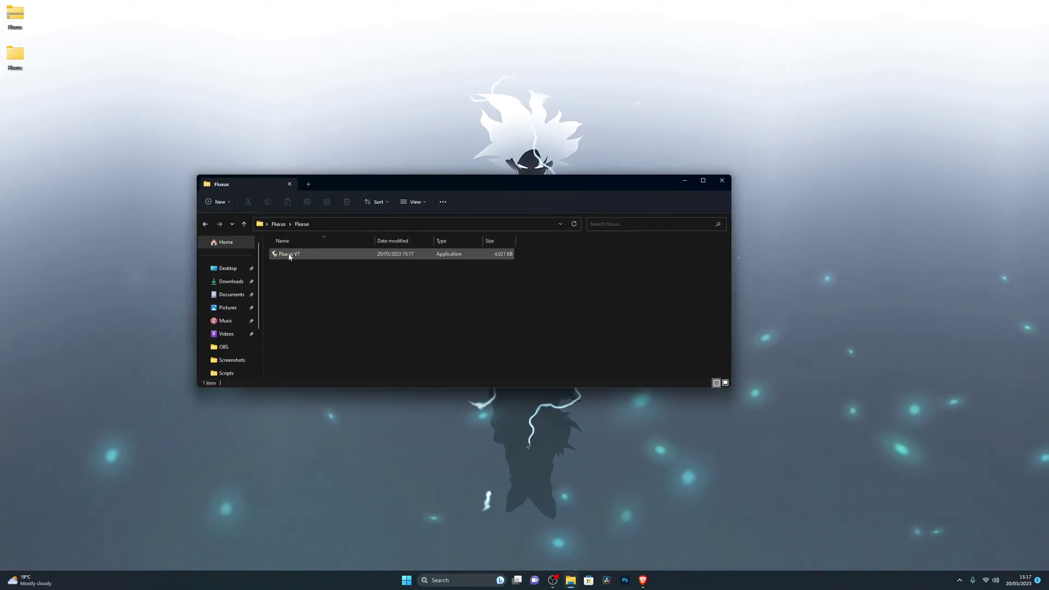
double_click(289, 254)
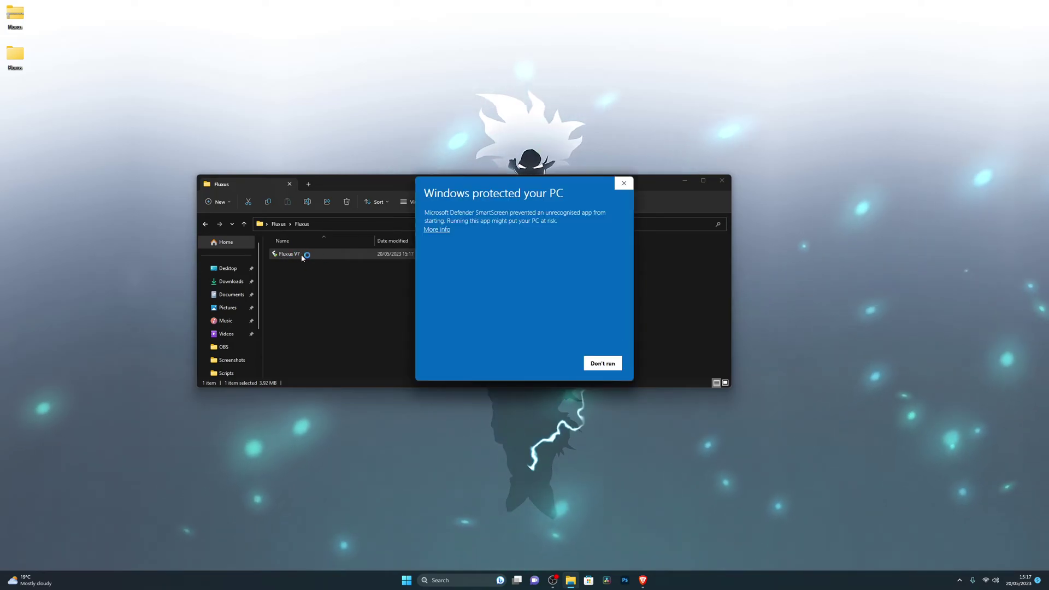
left_click(437, 229)
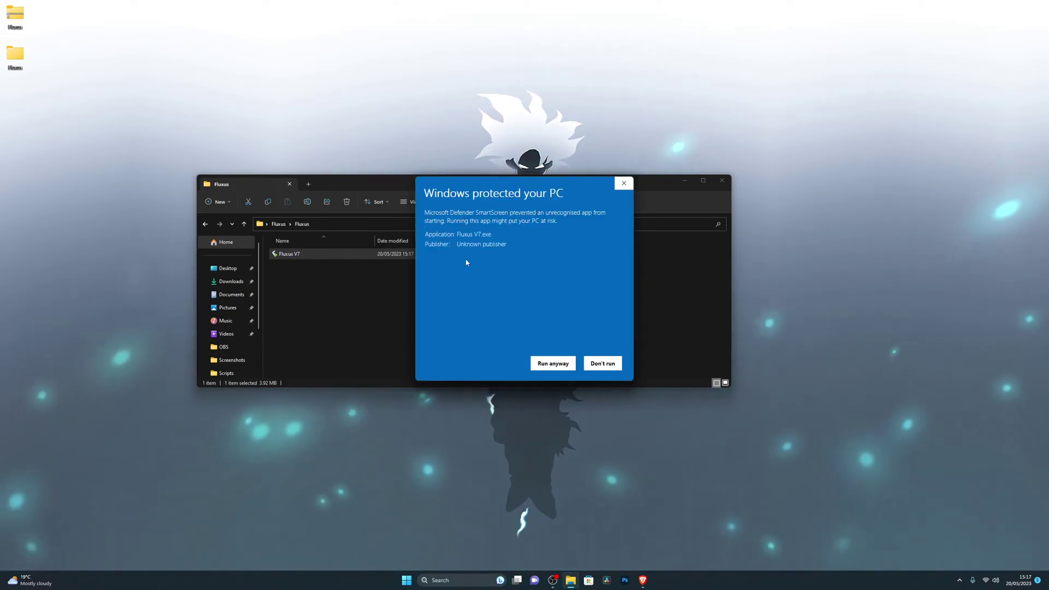
left_click(552, 363)
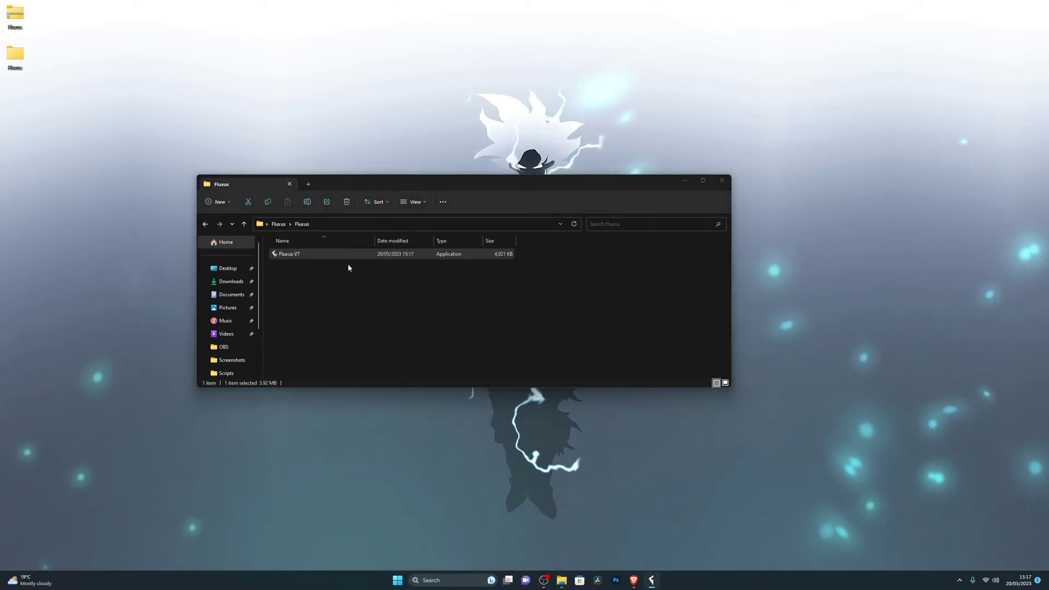
Accept the Fluxus EULA and install Fluxus at the current running path in a new folder, moving overlapping windows apart
left_click_drag(463, 182, 637, 126)
left_click_drag(538, 224, 296, 192)
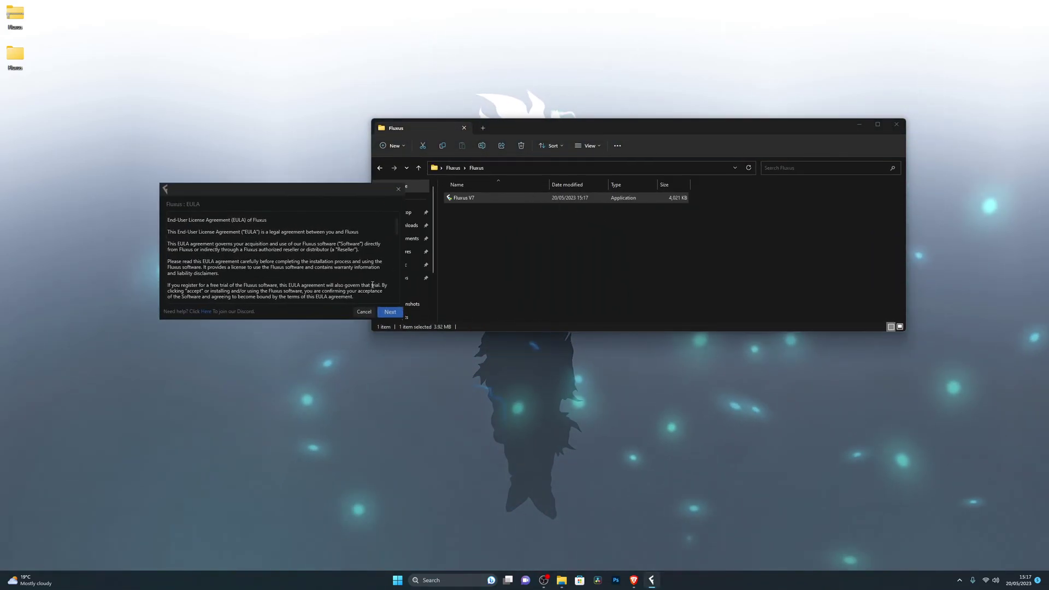
left_click(387, 311)
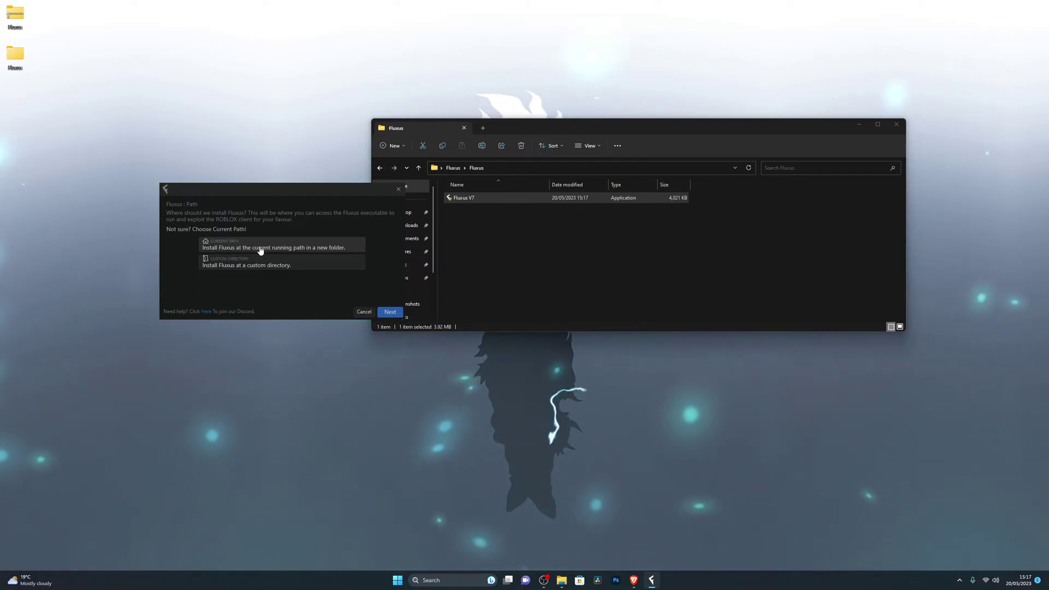
left_click(327, 247)
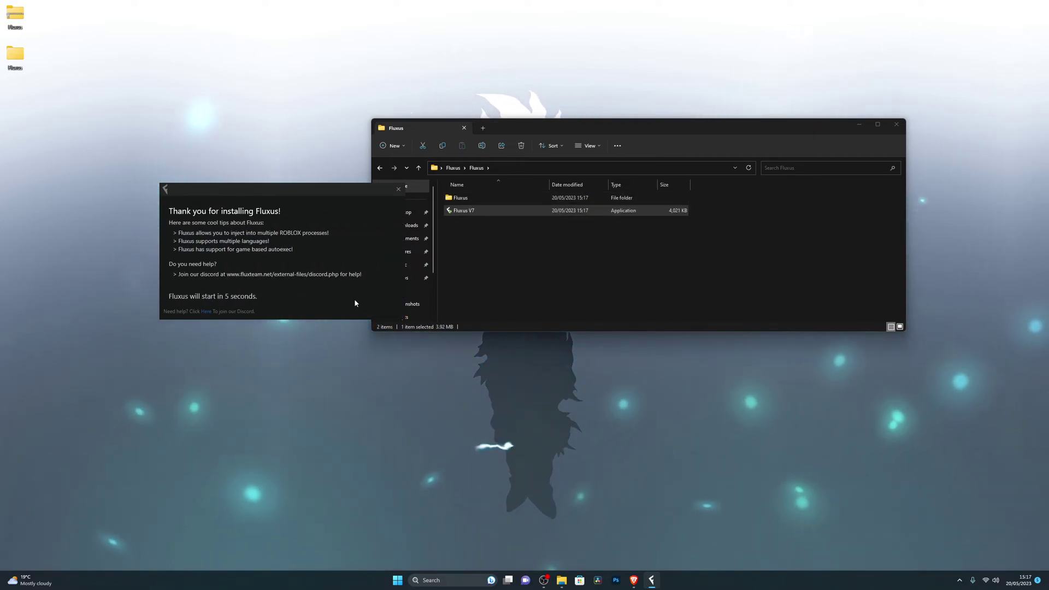
left_click_drag(318, 191, 240, 173)
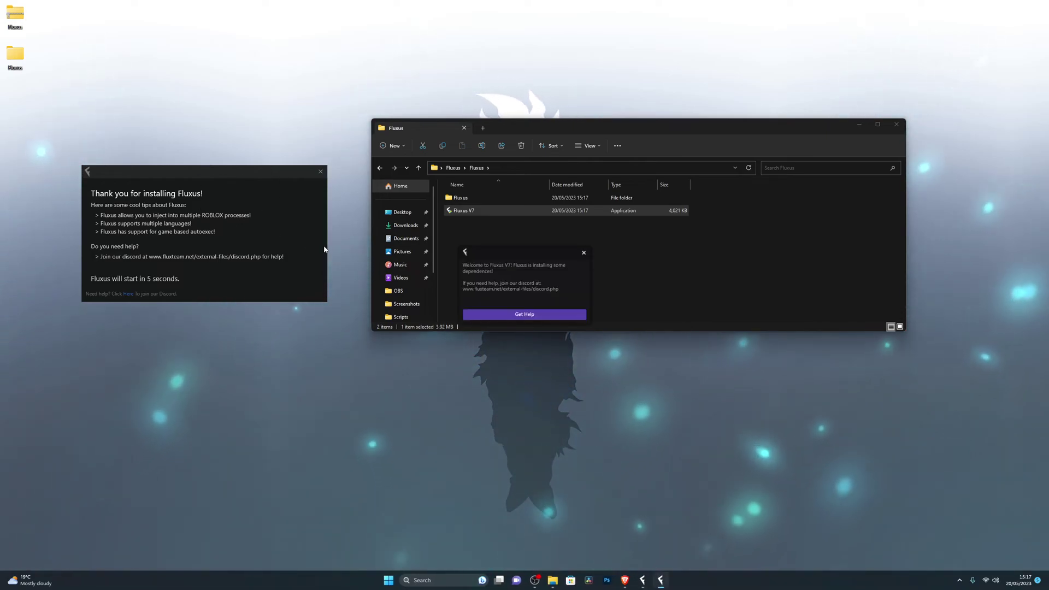
left_click(514, 313)
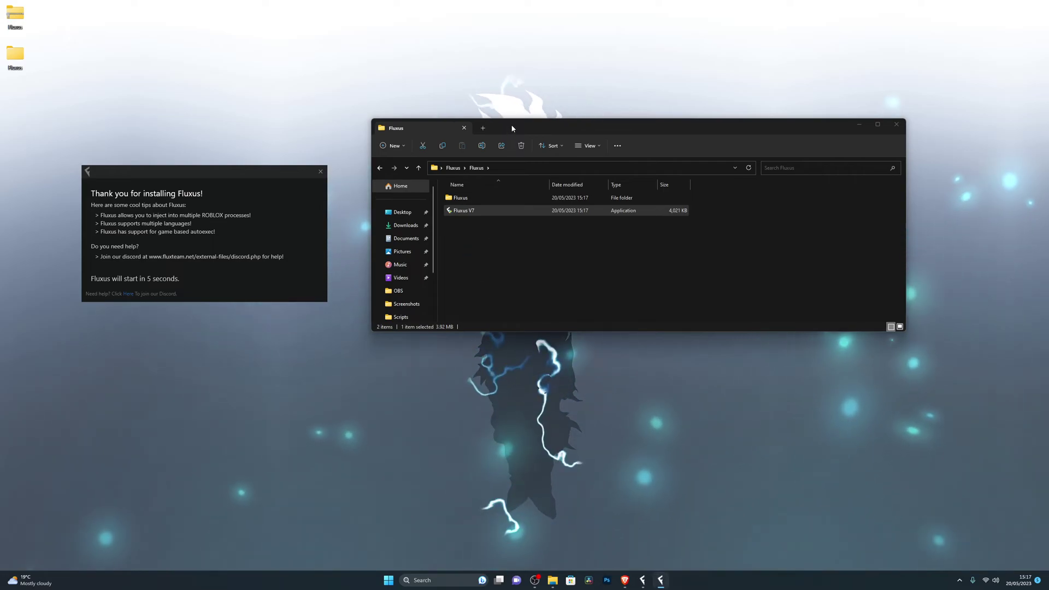
left_click_drag(511, 127, 464, 110)
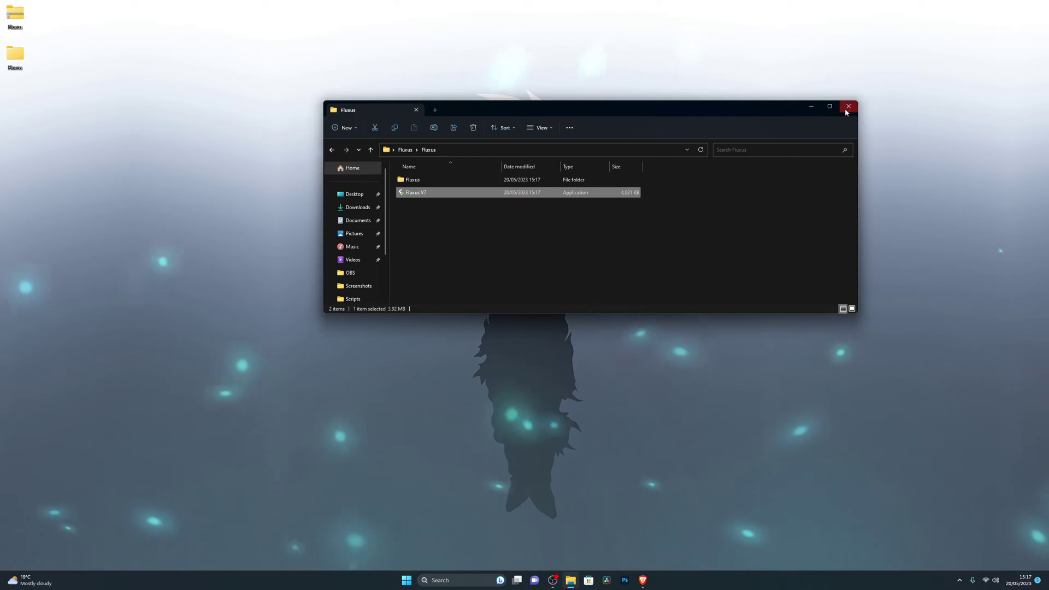
Delete the Fluxus zip archive from the desktop and move the extracted Fluxus folder into its place
left_click(846, 110)
right_click(10, 22)
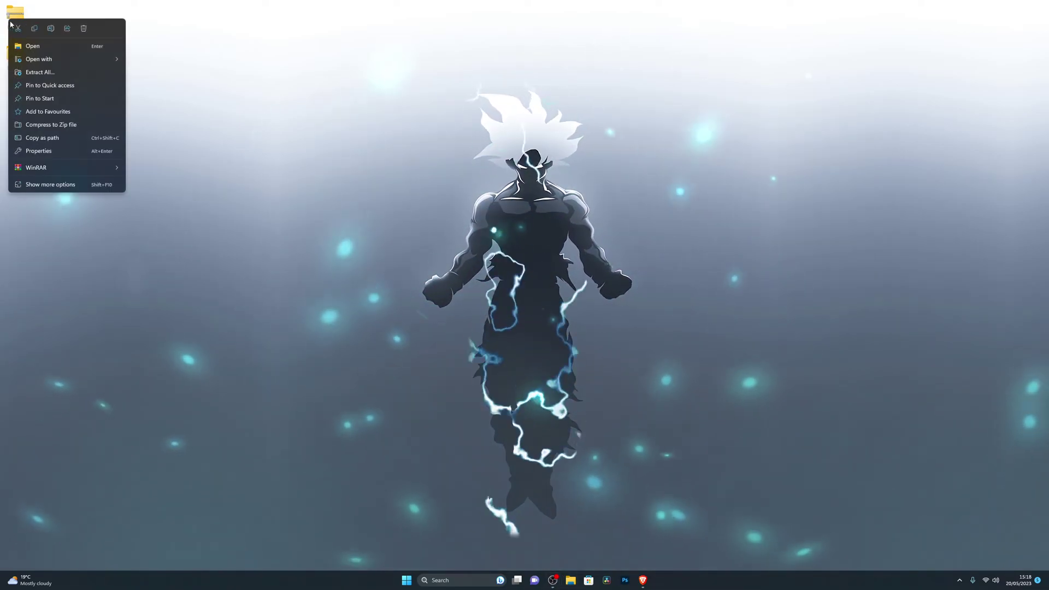
left_click(18, 28)
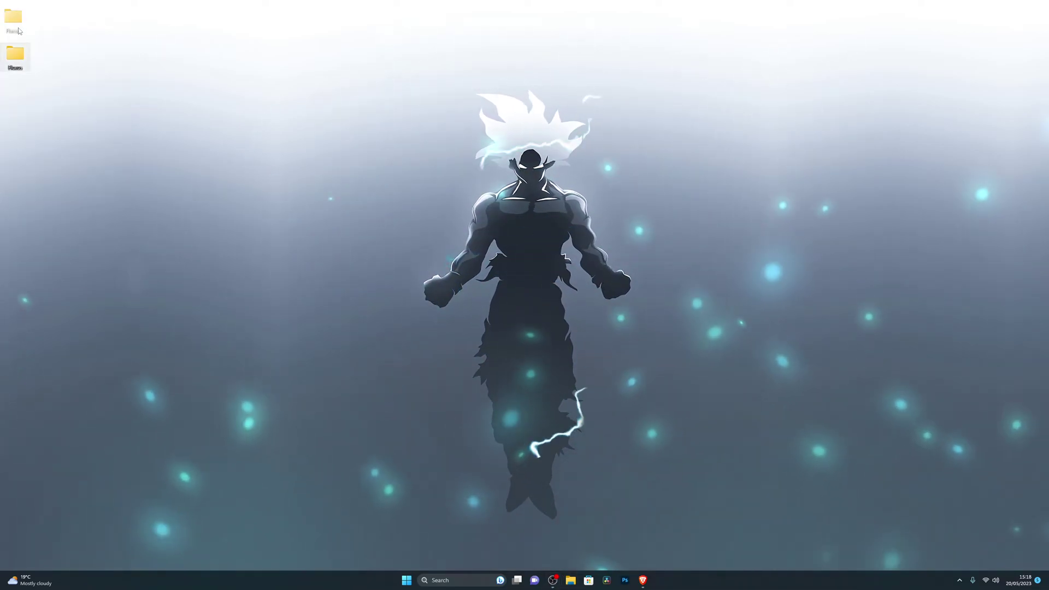
left_click_drag(18, 30, 20, 30)
Browse the nested Fluxus folders on the desktop to examine the installer and the installed files, and close the window
double_click(18, 16)
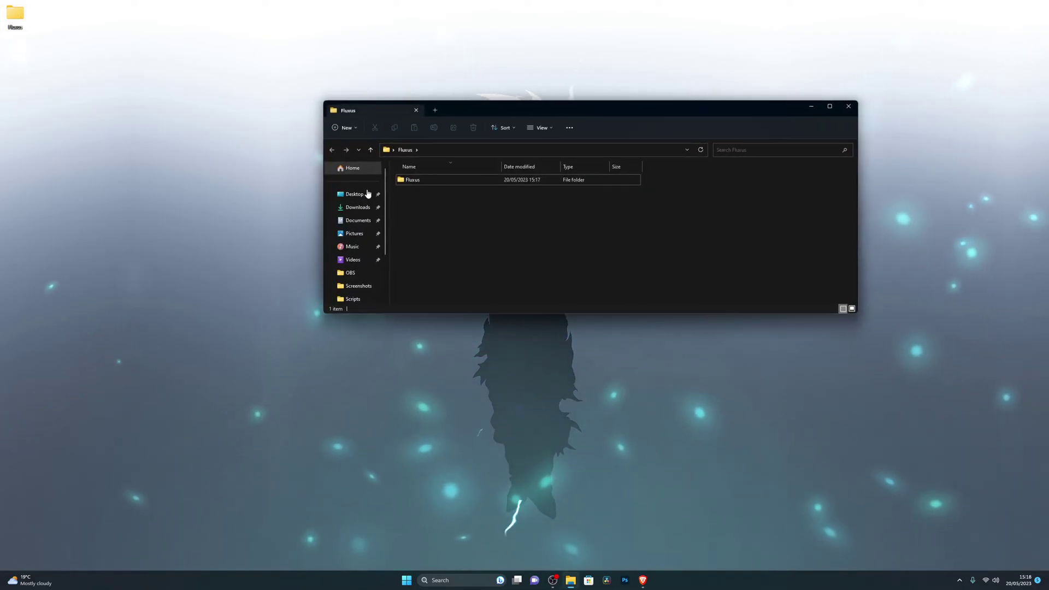
double_click(412, 180)
left_click(413, 181)
double_click(412, 187)
left_click_drag(419, 255, 413, 172)
left_click(331, 149)
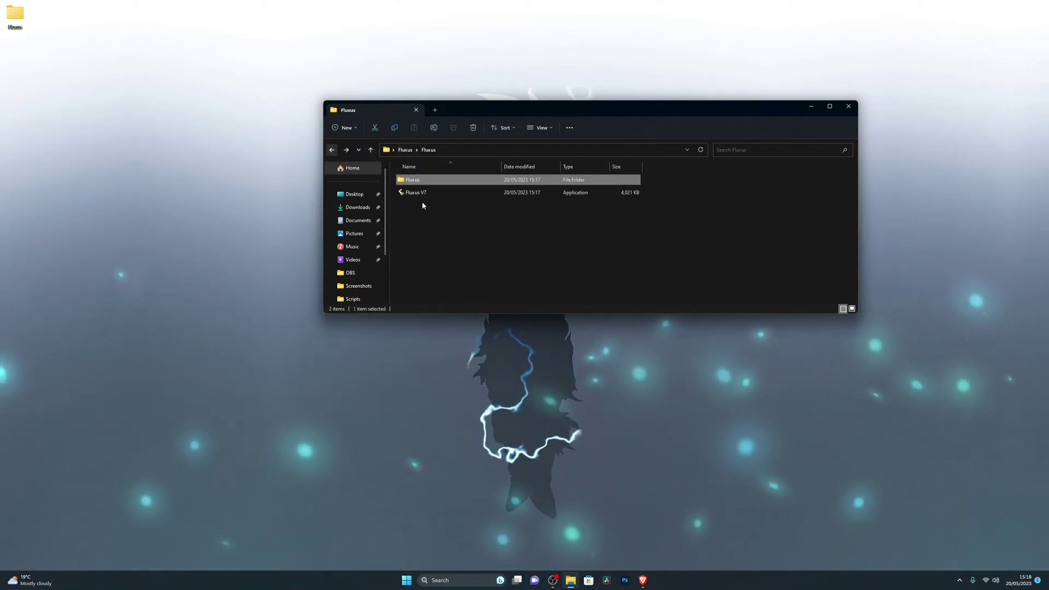
left_click(416, 194)
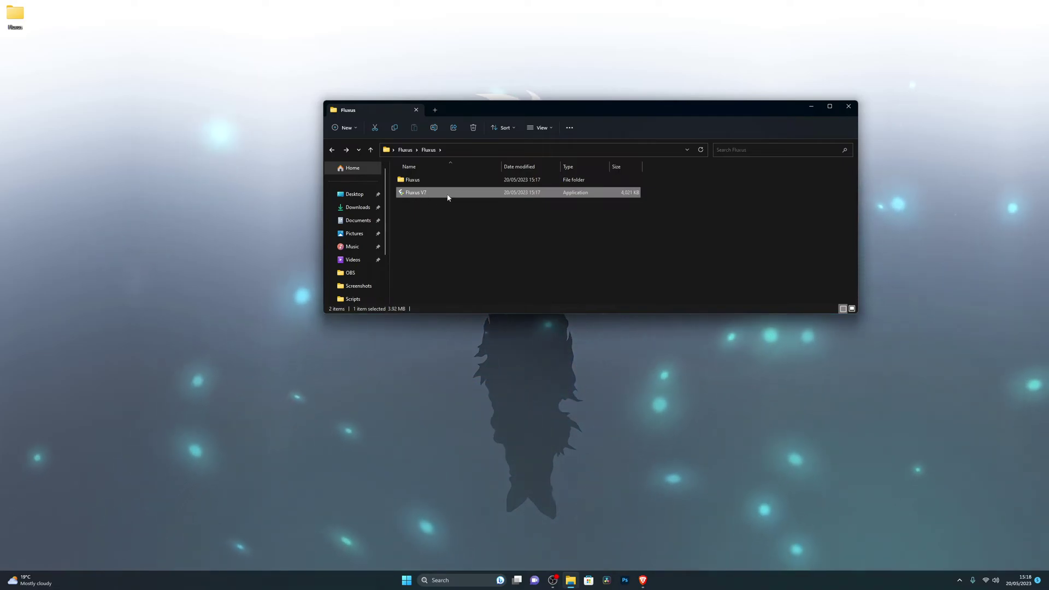
double_click(421, 180)
left_click_drag(424, 249, 414, 176)
left_click(420, 247)
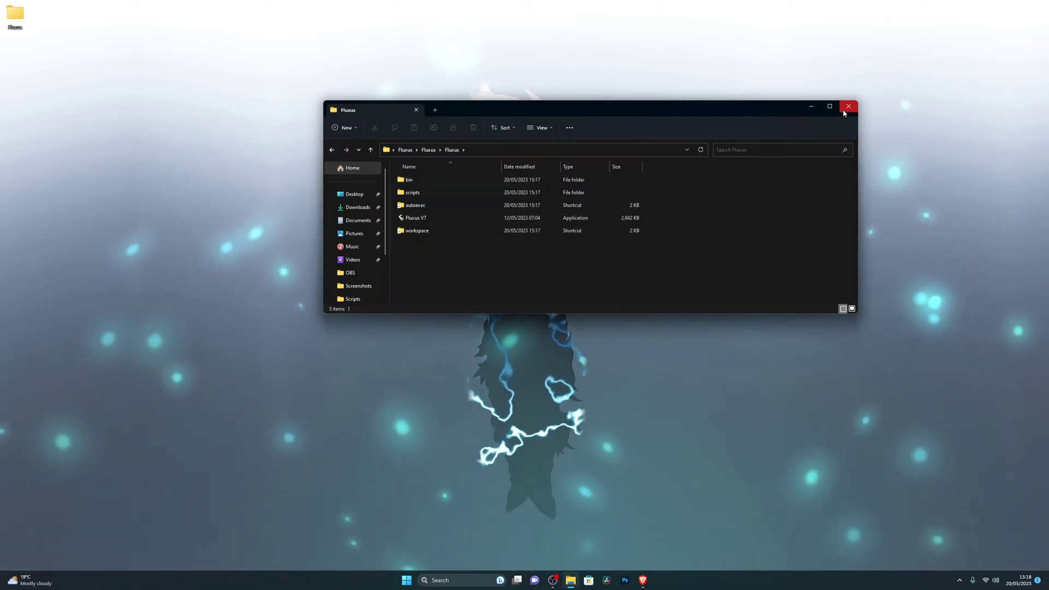
left_click(844, 109)
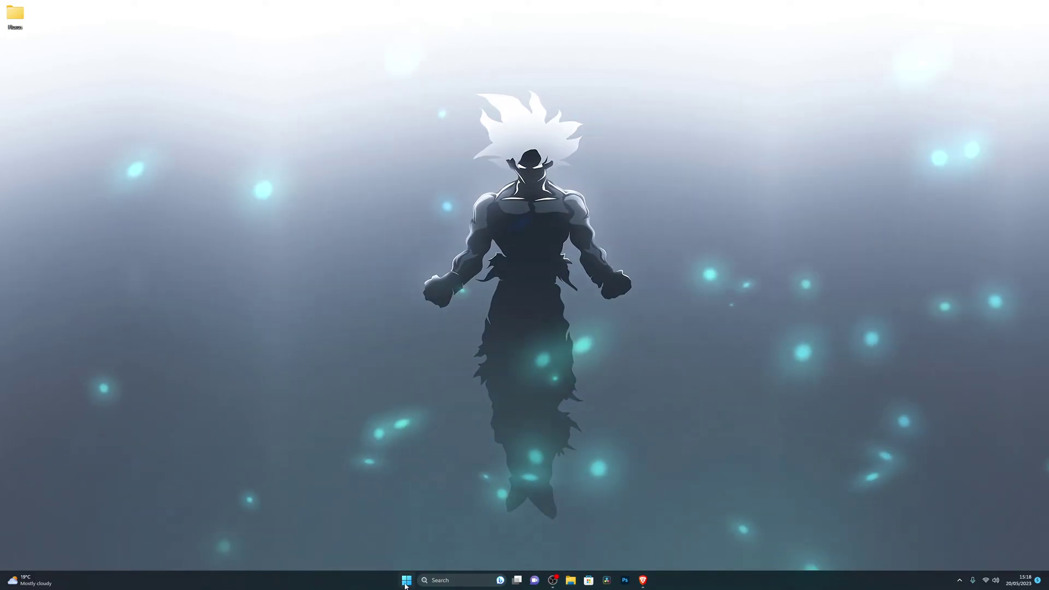
Open the Microsoft Defender Antivirus exclusions list from the Virus & threat protection settings
left_click(406, 580)
type("virus")
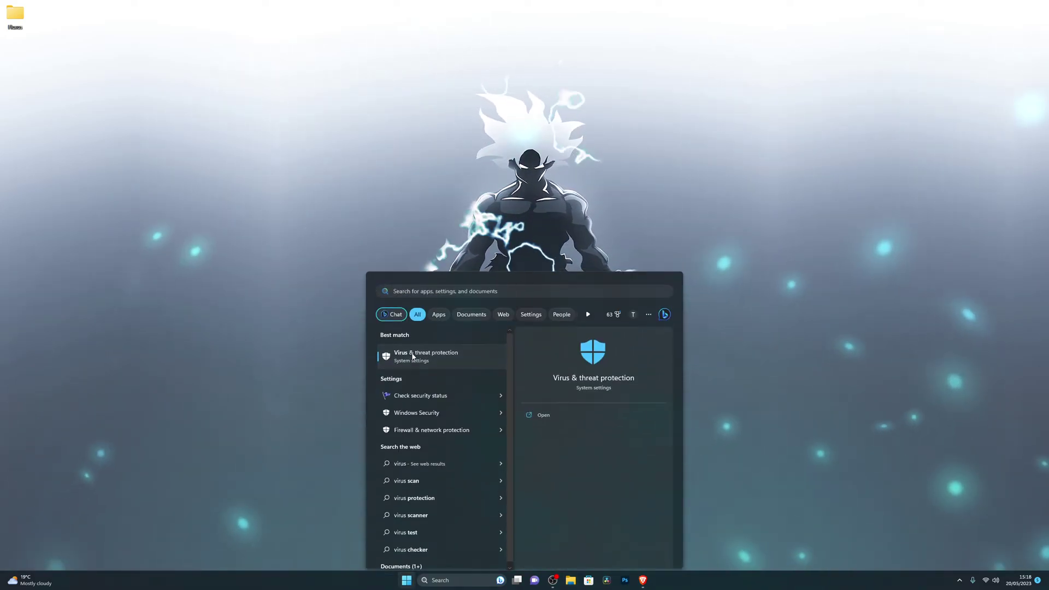
left_click(413, 352)
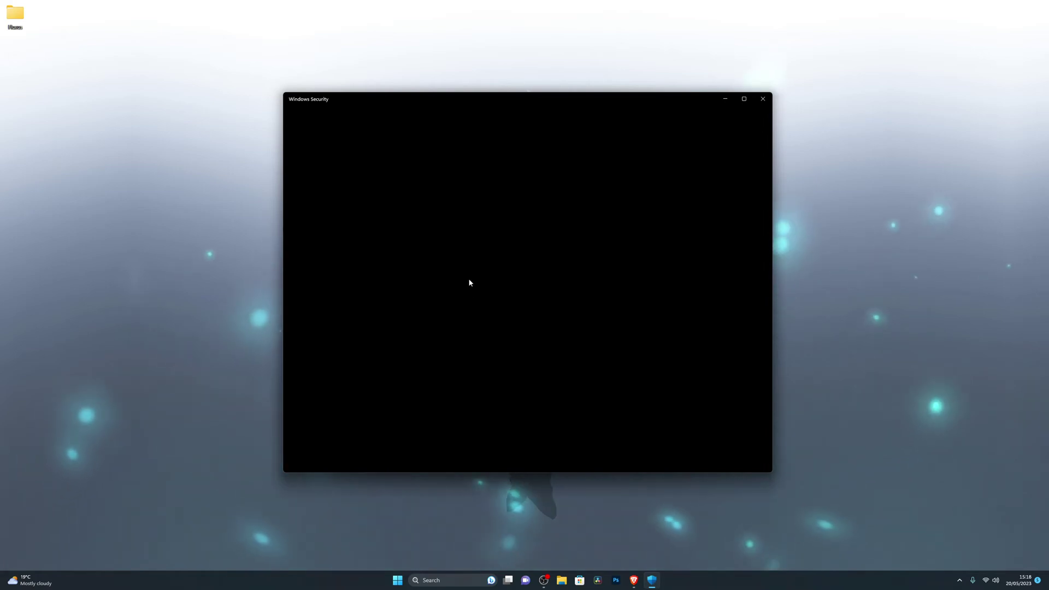
left_click(452, 344)
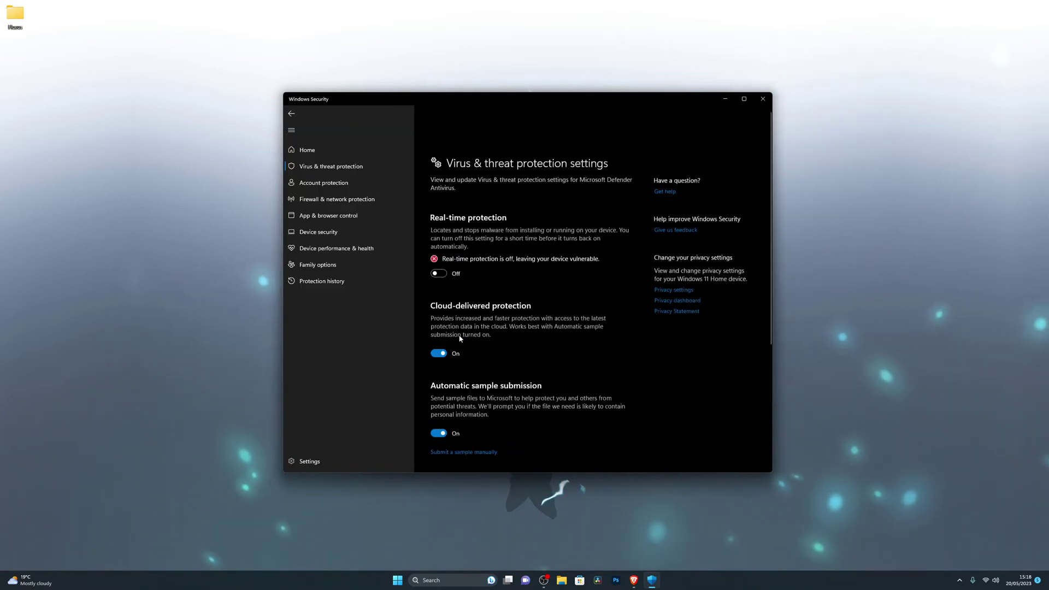
scroll(480, 361, "down", 3)
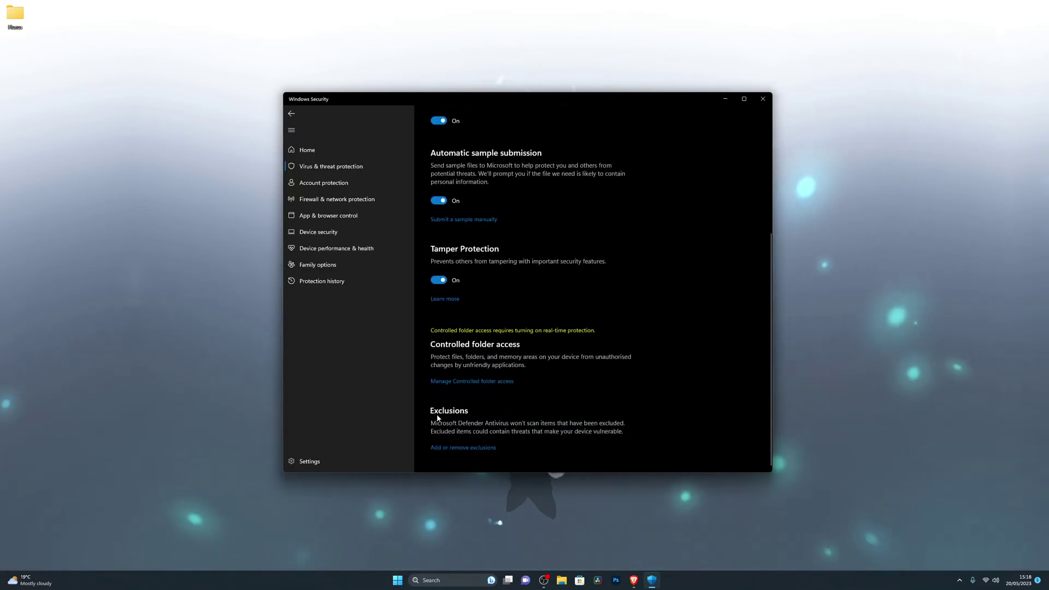
left_click(453, 449)
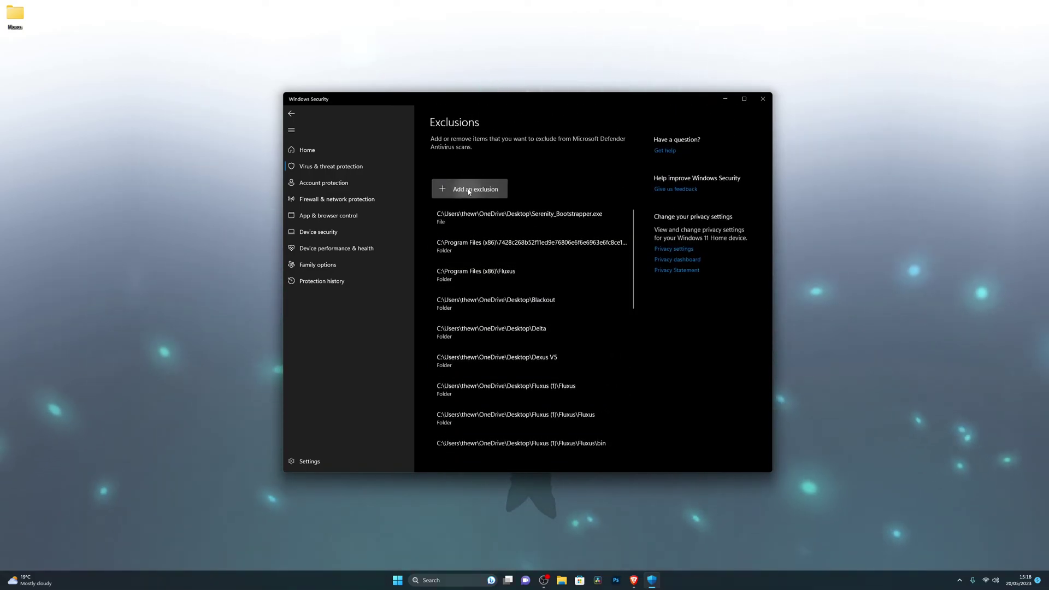
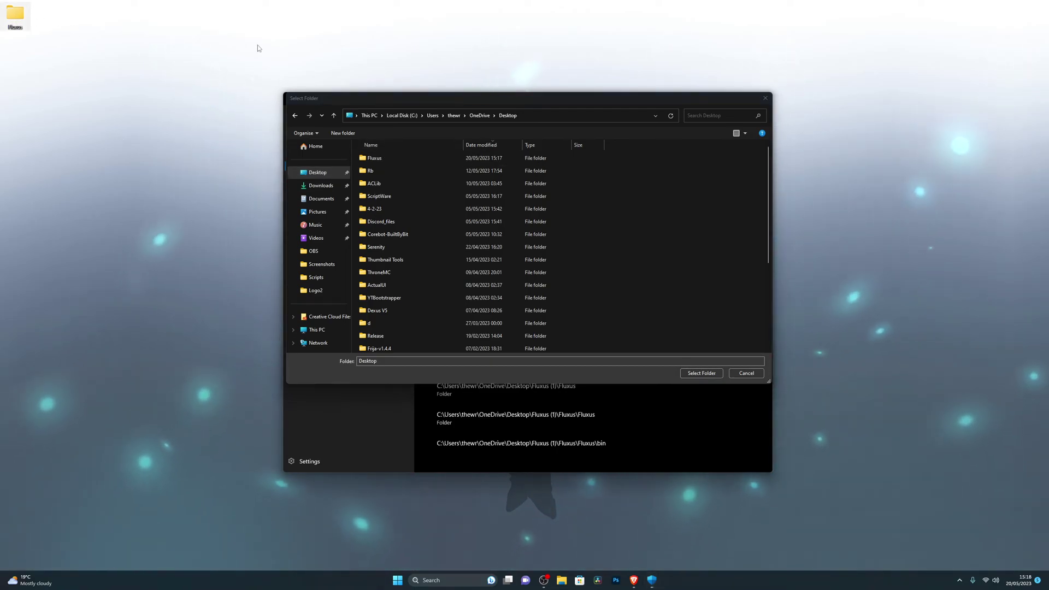
Add the Fluxus folder on the desktop as an antivirus folder exclusion and expand its entry in the exclusions list
left_click(386, 160)
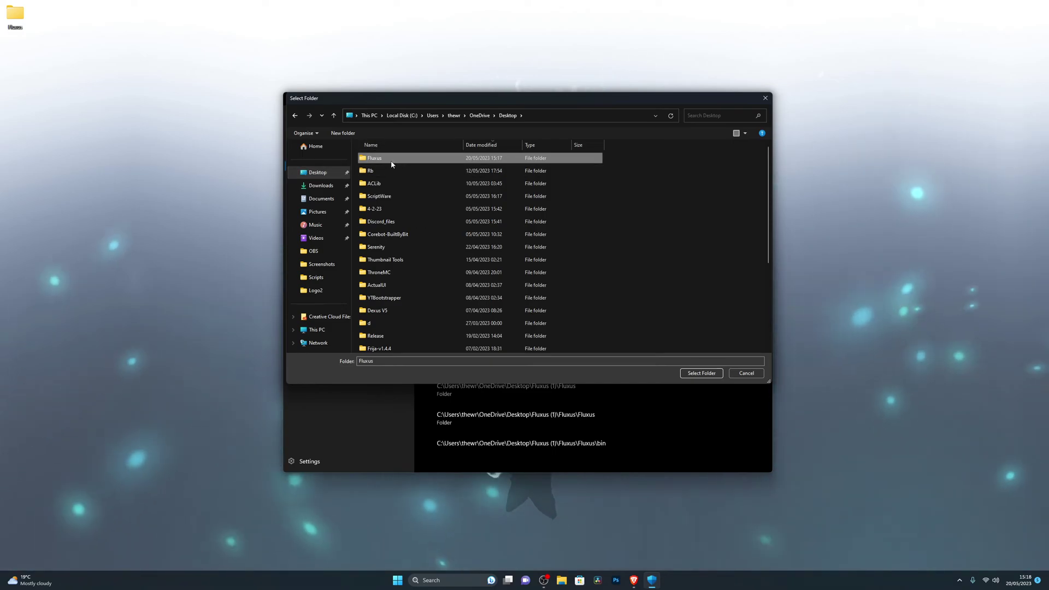
double_click(390, 158)
left_click(295, 115)
left_click(389, 159)
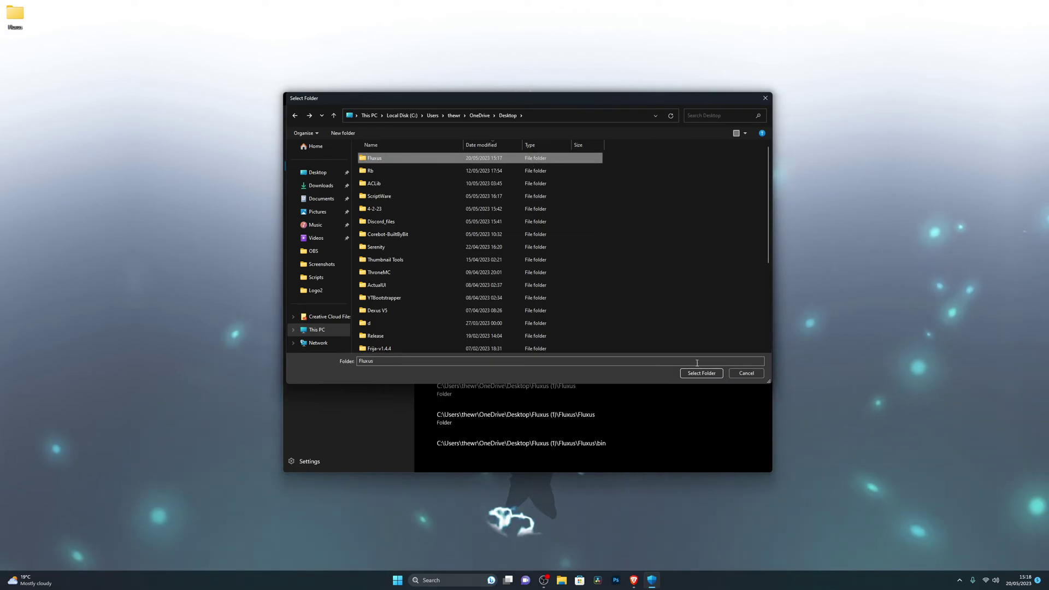
left_click(702, 374)
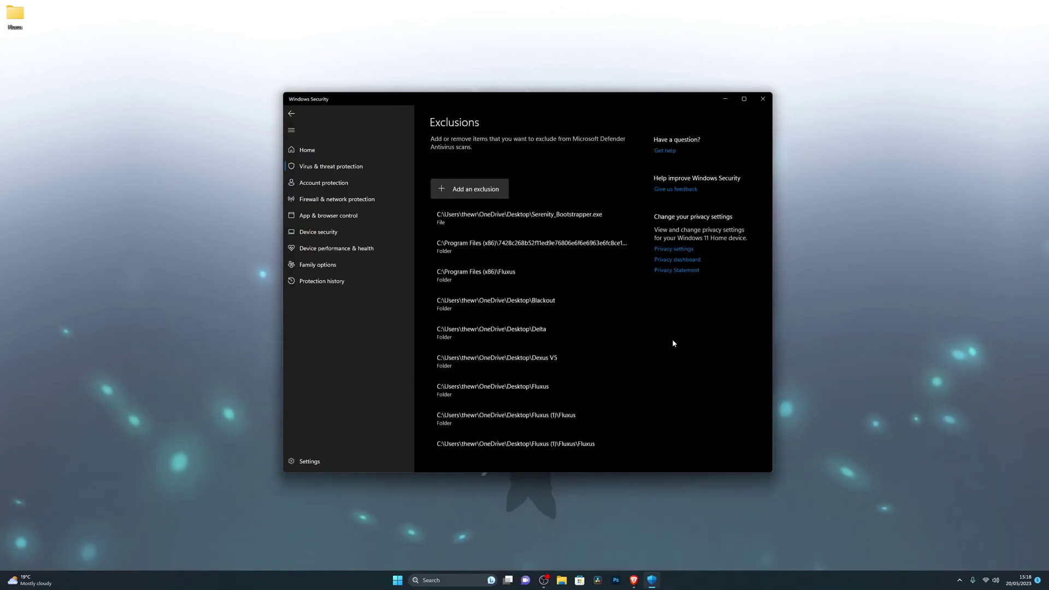
left_click(533, 279)
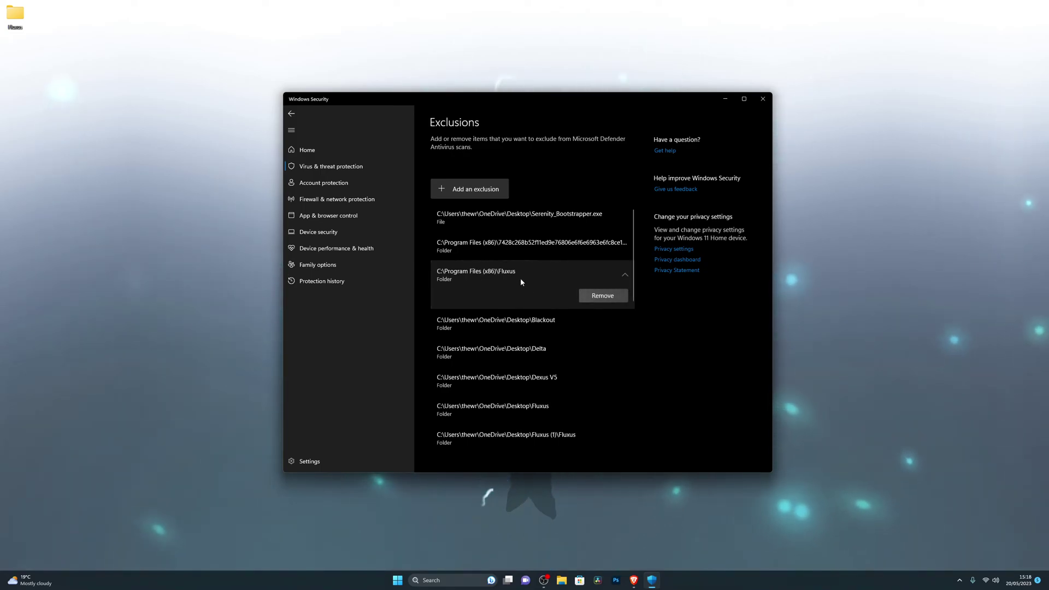
left_click(539, 409)
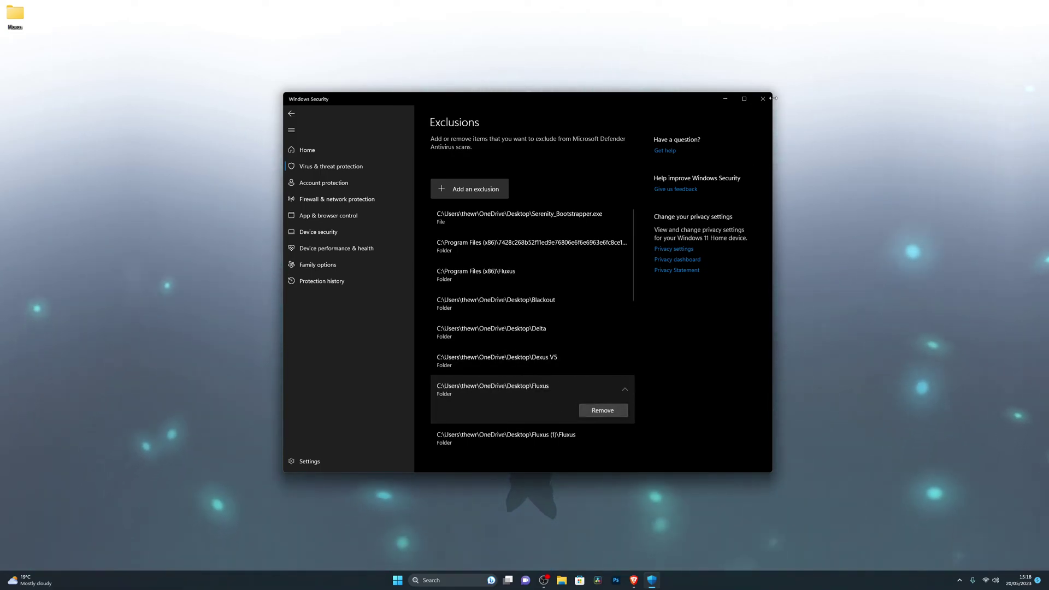
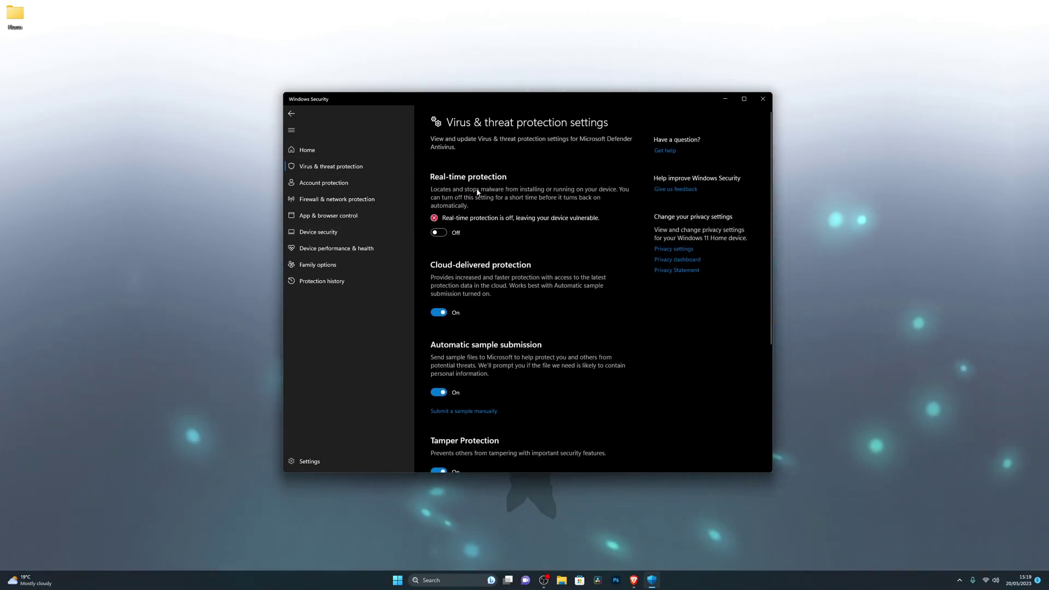
Turn real-time protection back on, check the desktop Fluxus folder's contents and close Windows Security
left_click(449, 235)
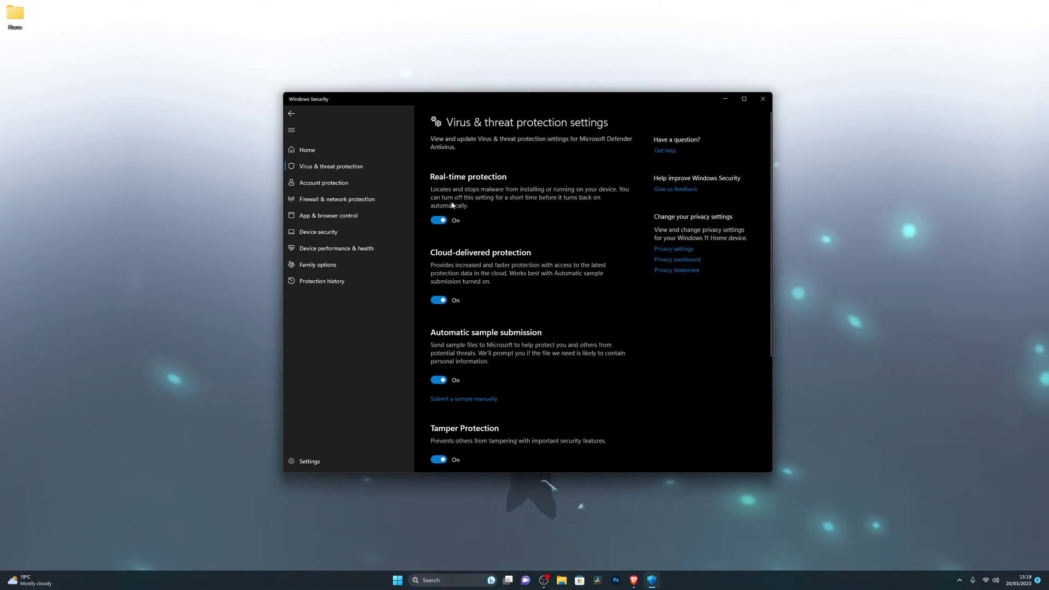
double_click(15, 16)
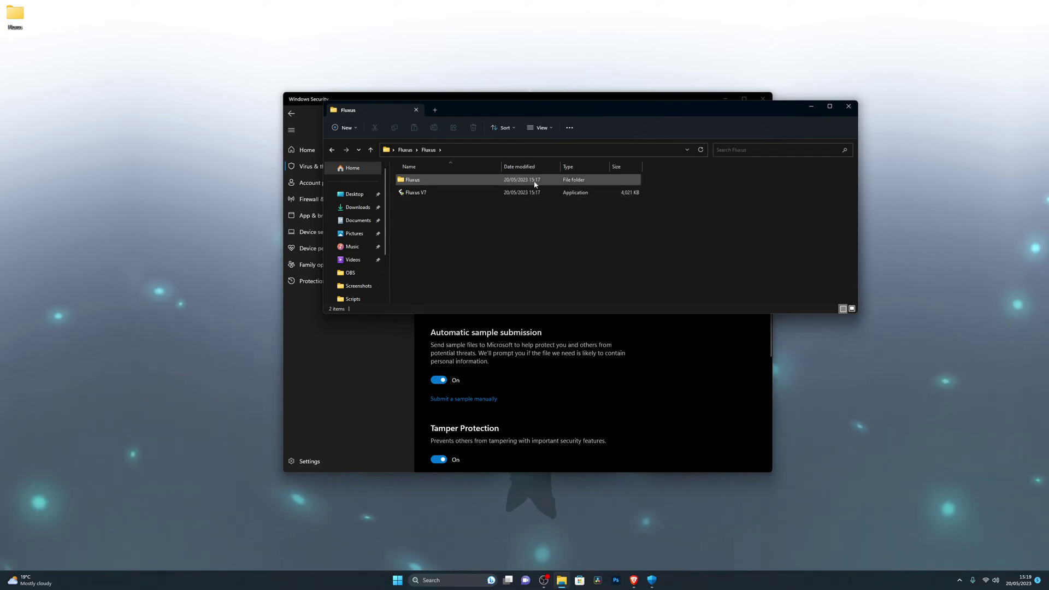
left_click(848, 107)
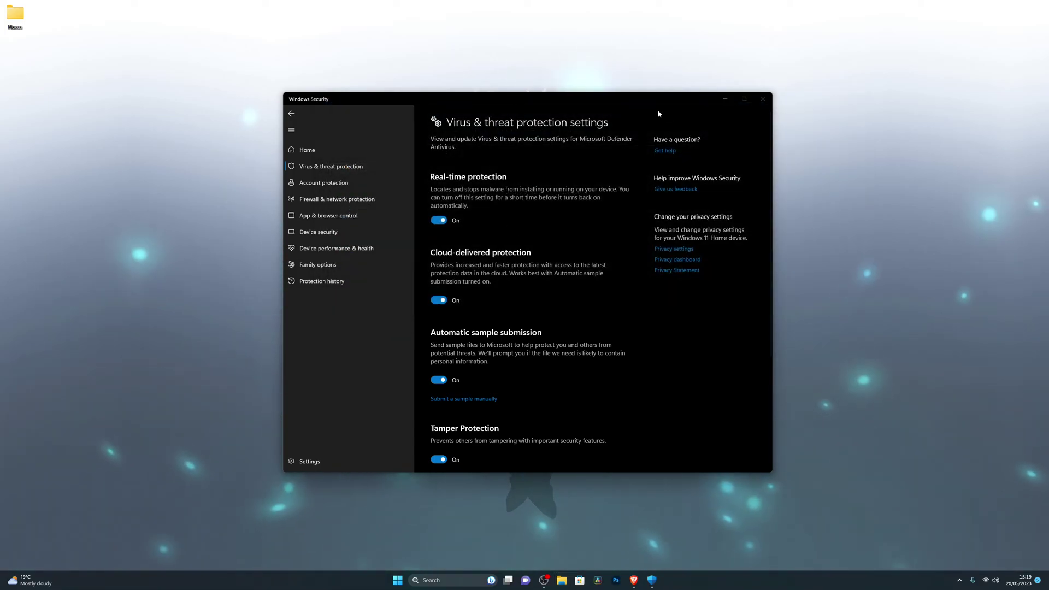
left_click_drag(501, 98, 382, 101)
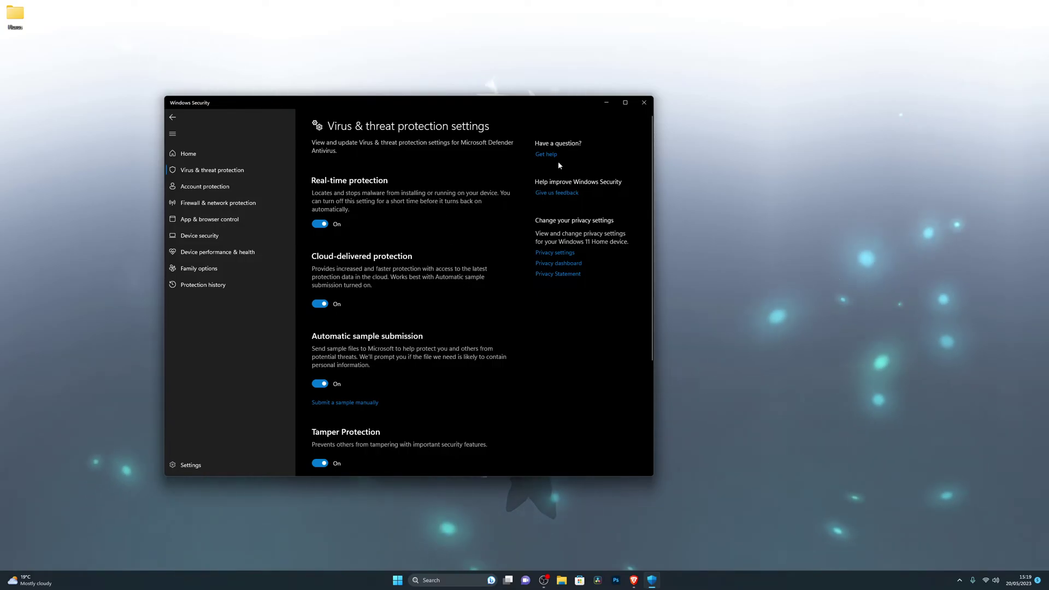
left_click(643, 103)
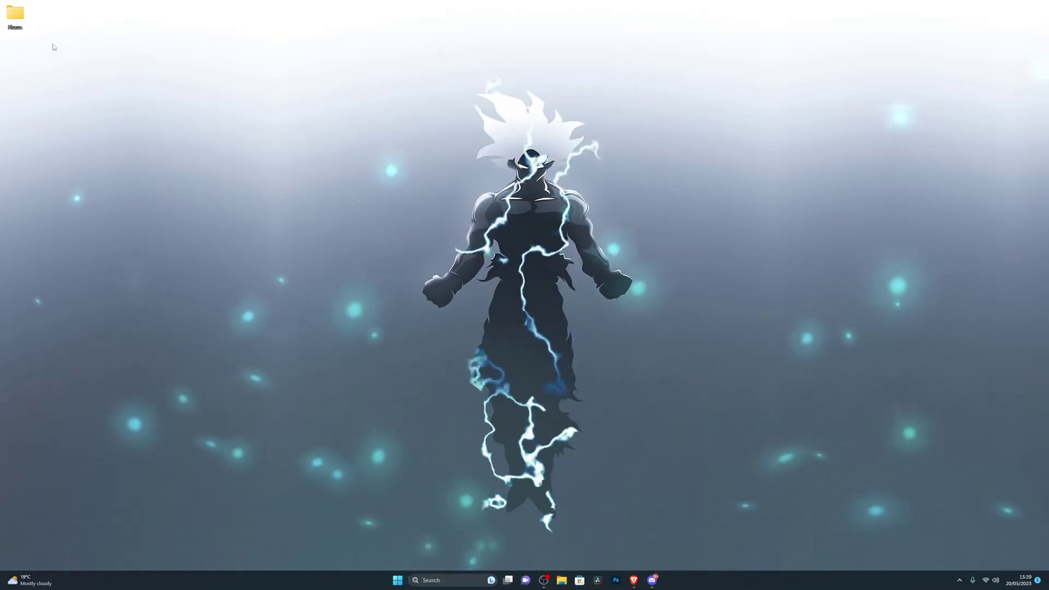
Launch the Fluxus V7 application from the innermost Fluxus folder on the desktop and close the File Explorer window
double_click(14, 15)
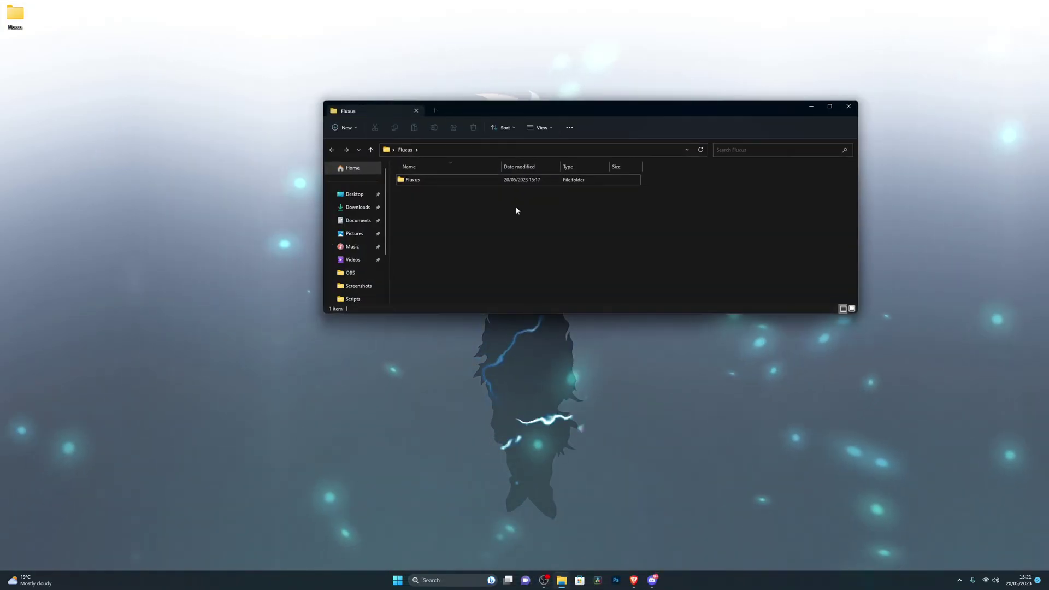
double_click(427, 183)
left_click(421, 184)
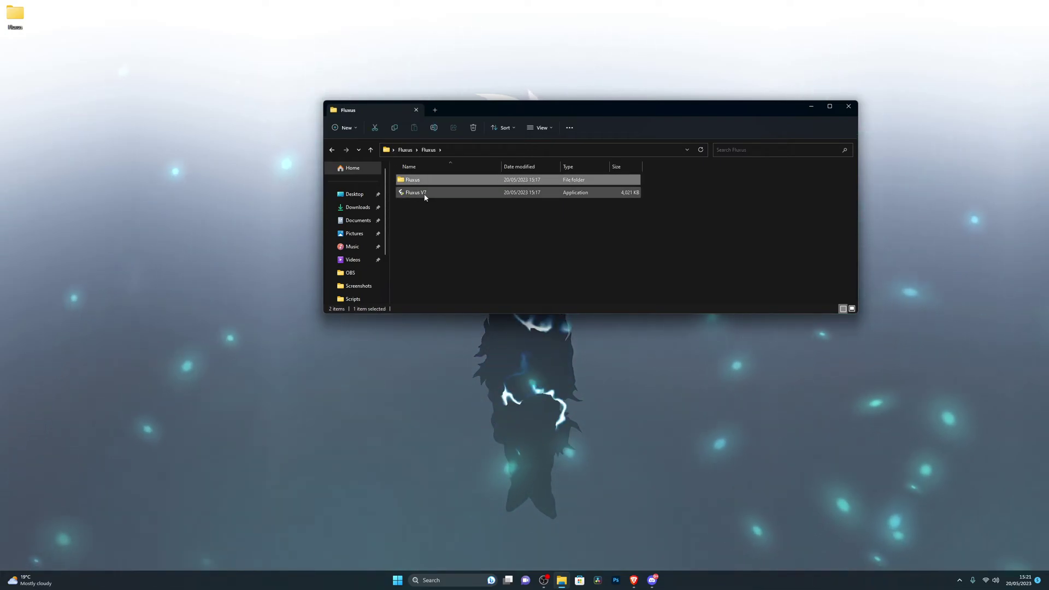
double_click(419, 184)
left_click(424, 217)
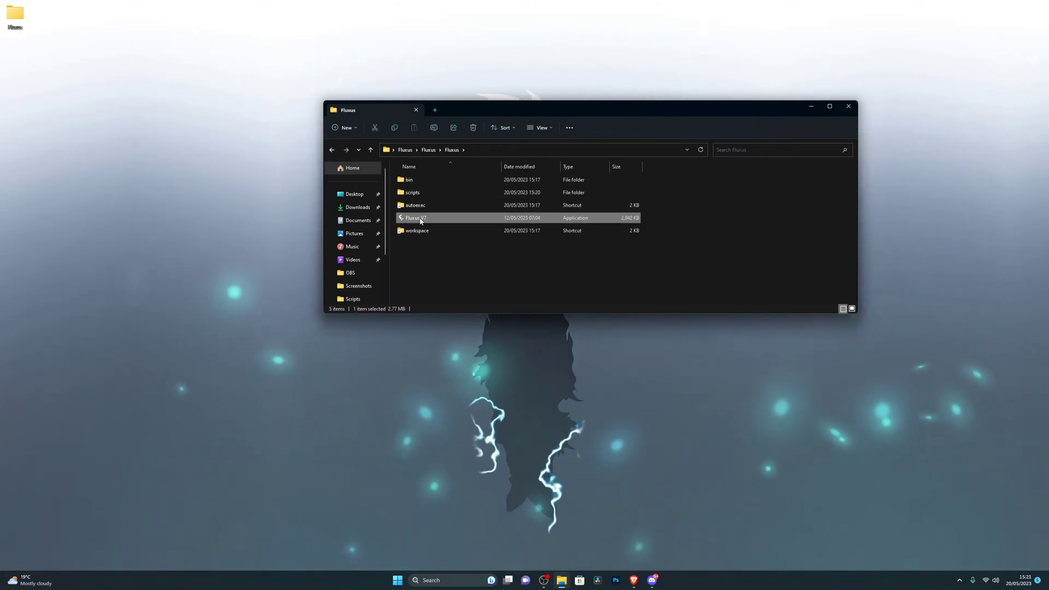
double_click(473, 218)
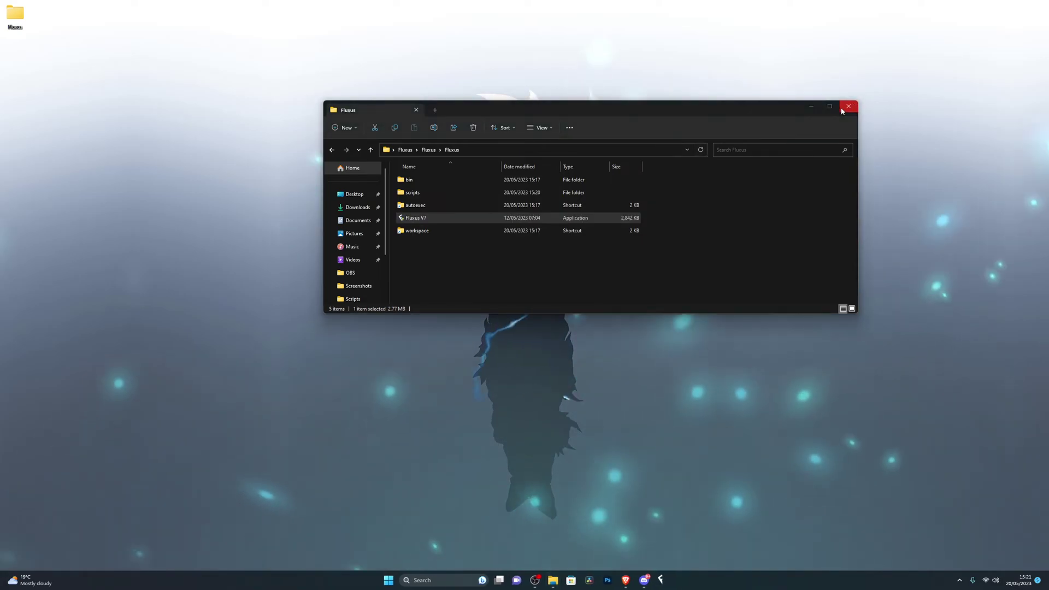
left_click(848, 106)
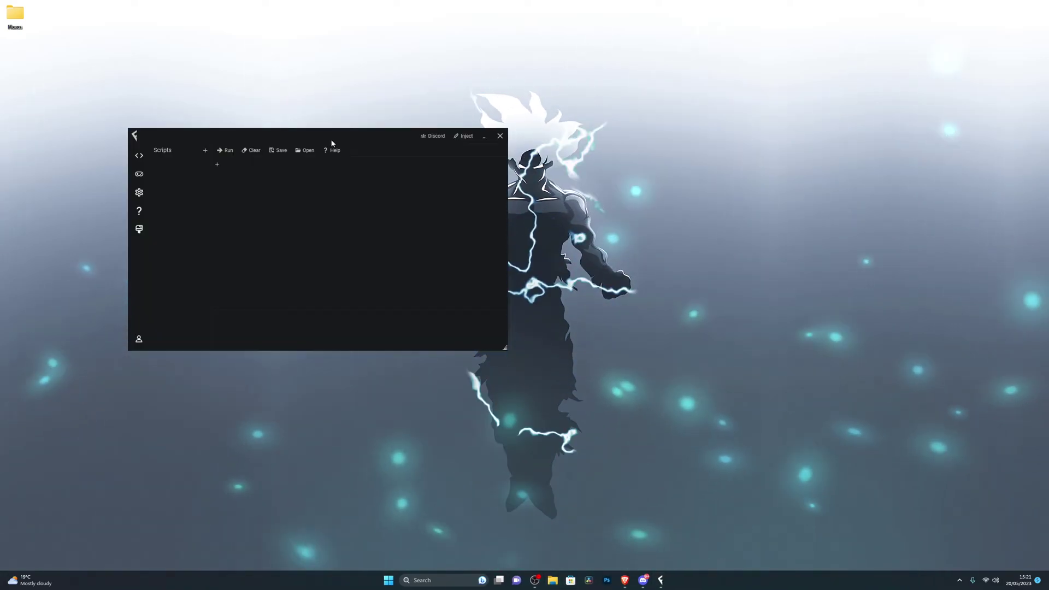
Move the Fluxus window to the middle of the desktop and try selecting the welcome text in Script1
left_click_drag(393, 123, 517, 128)
key("ctrl+a")
left_click(502, 244)
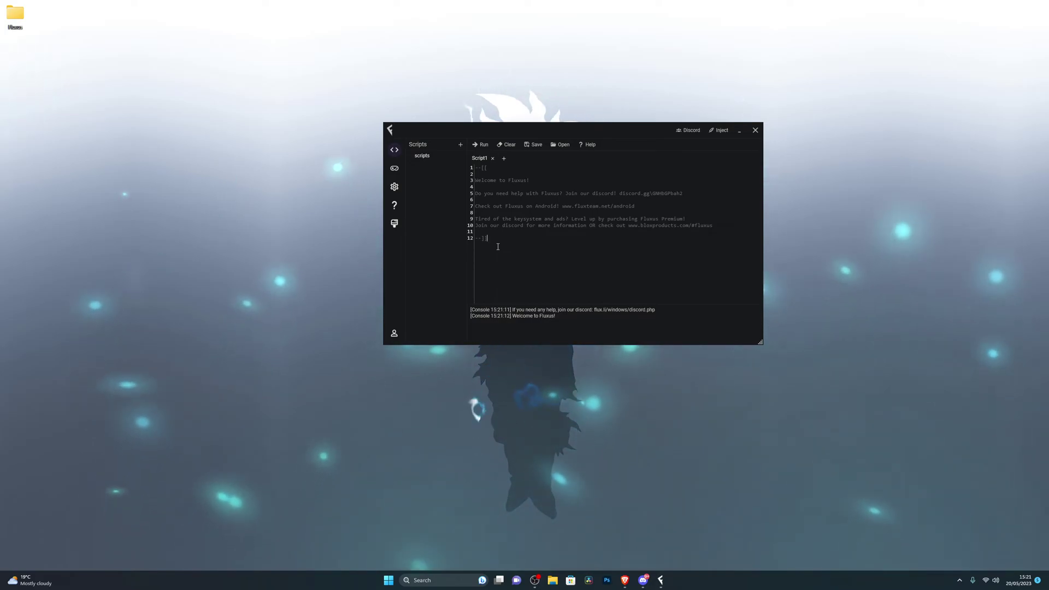
key("ctrl+a")
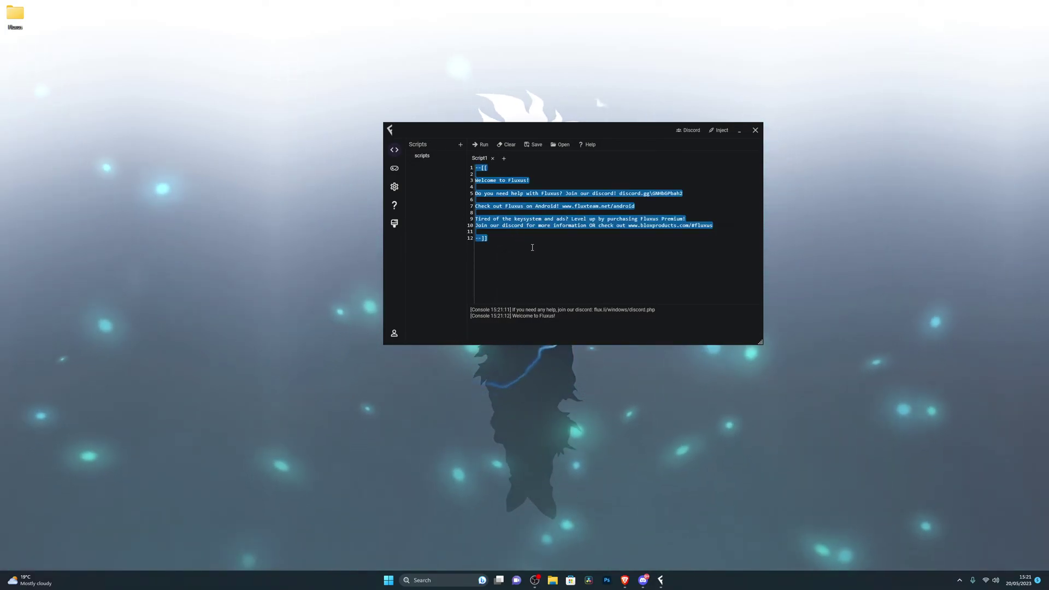
left_click(515, 262)
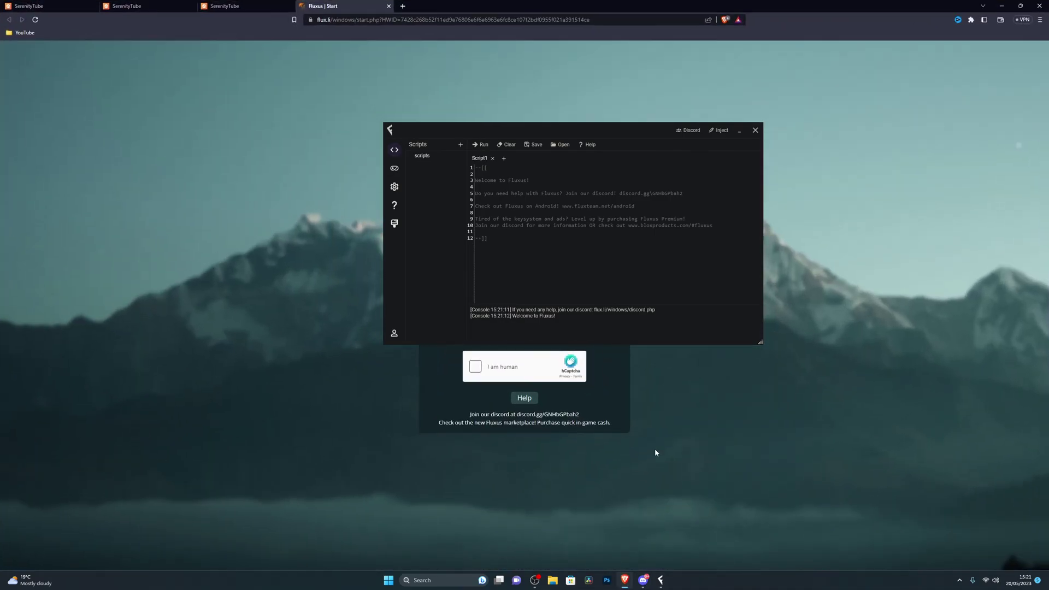
Pass the human verification on the Fluxus key page and continue through the first two Linkvertise checkpoints with free access
left_click(739, 130)
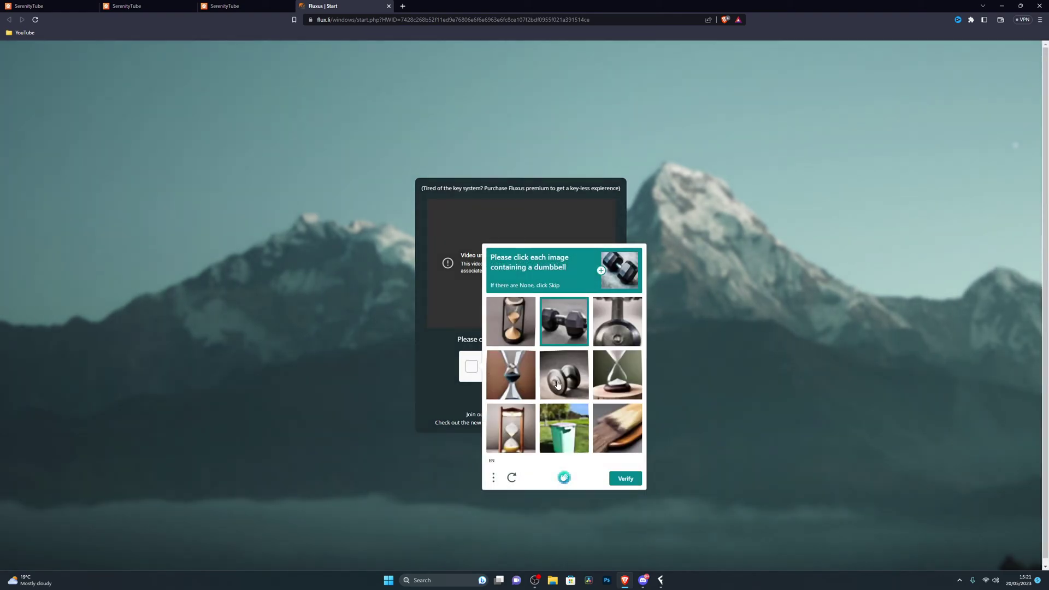
left_click(626, 478)
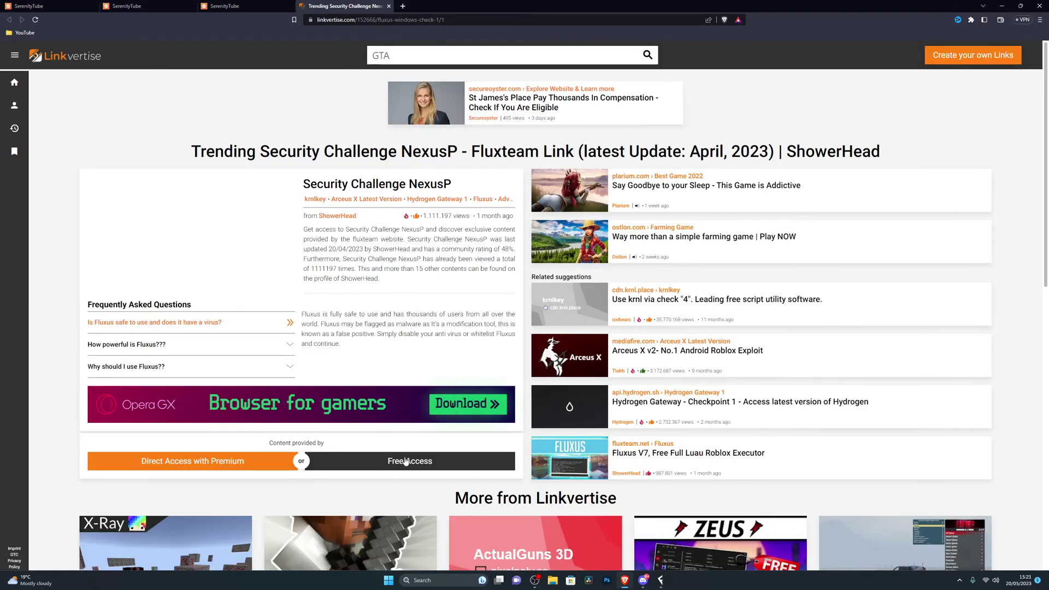
left_click(402, 462)
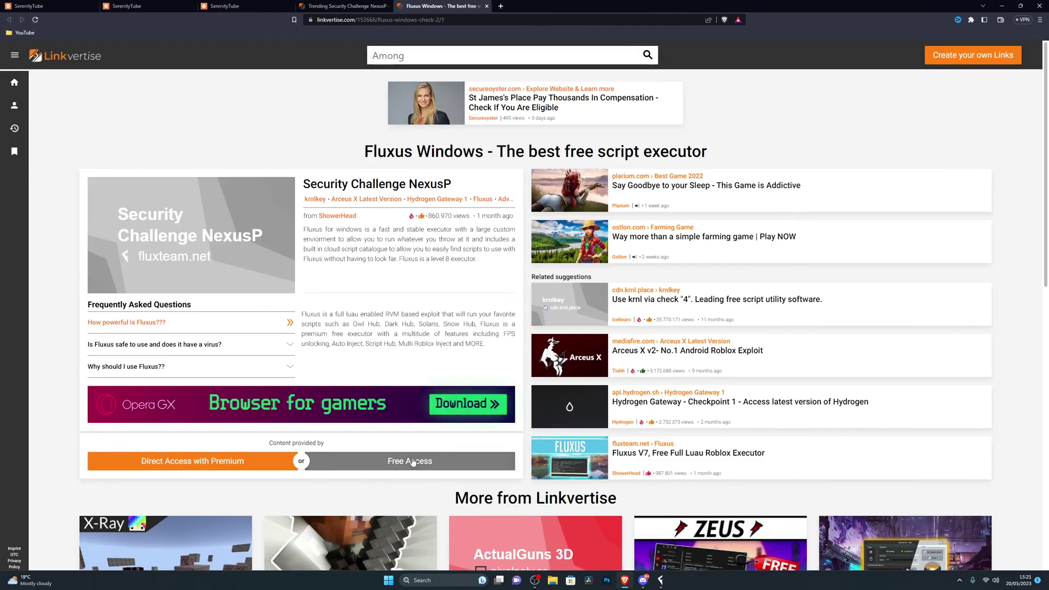
left_click(412, 465)
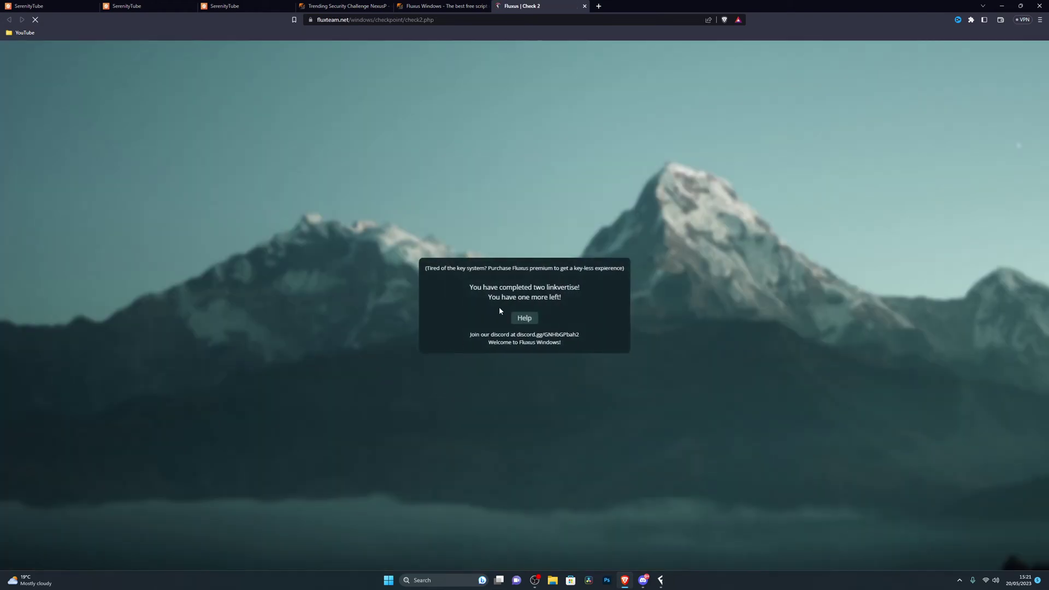
left_click(432, 6)
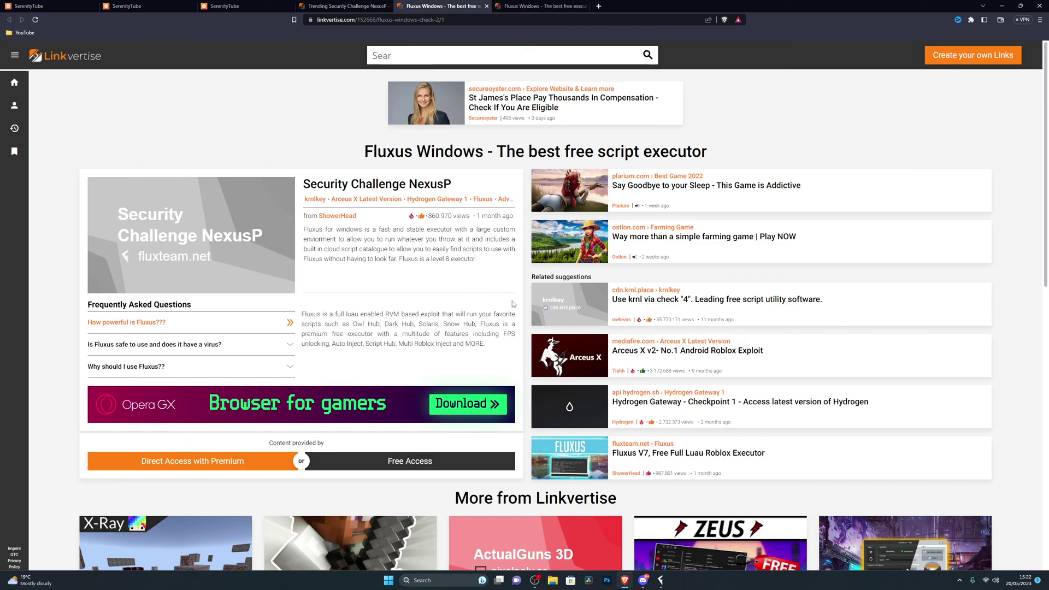
left_click(506, 5)
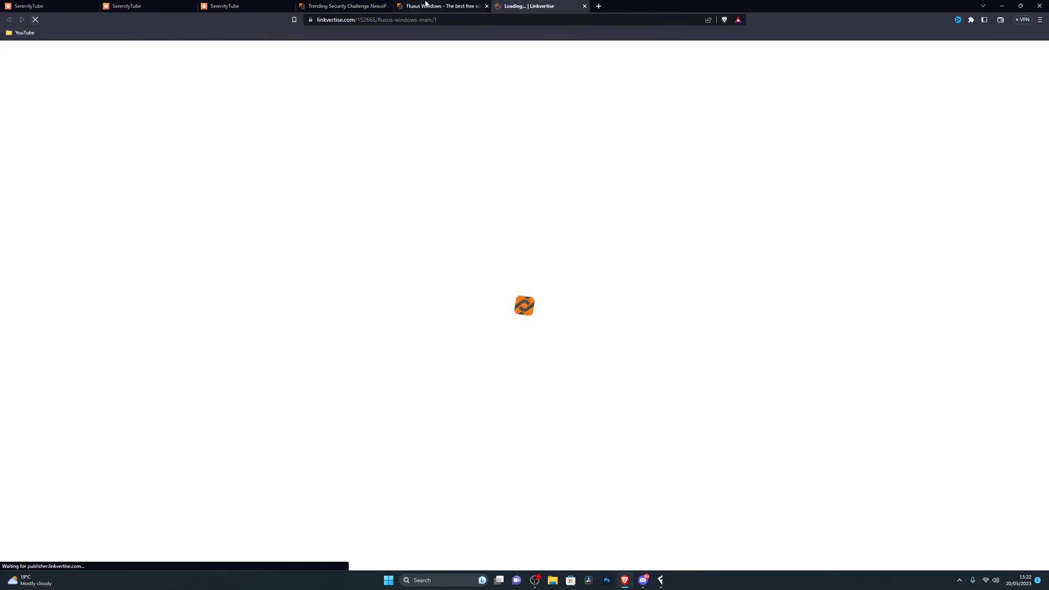
left_click(426, 3)
left_click(513, 4)
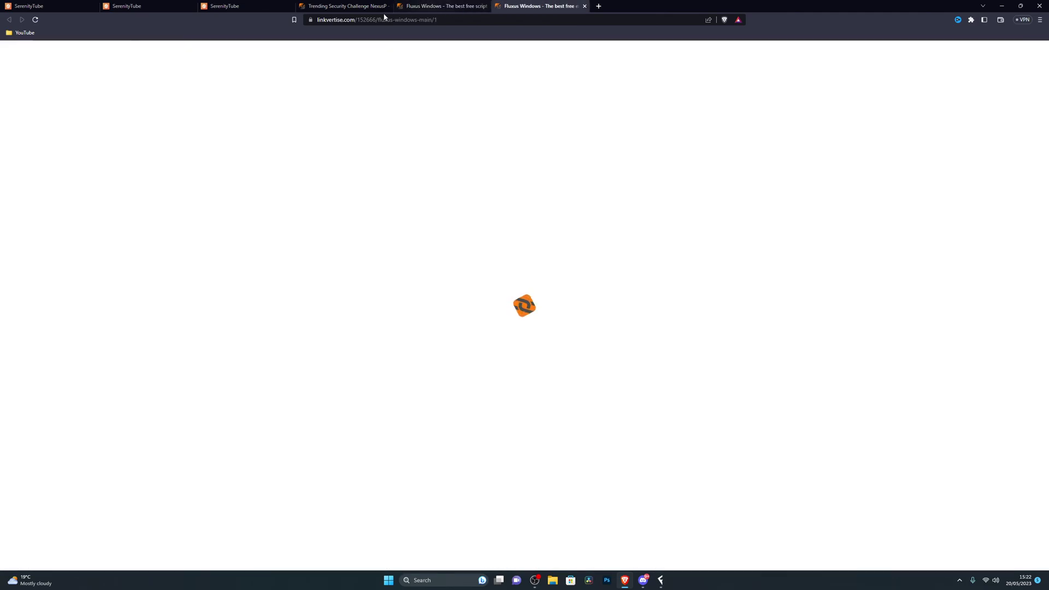
left_click(661, 581)
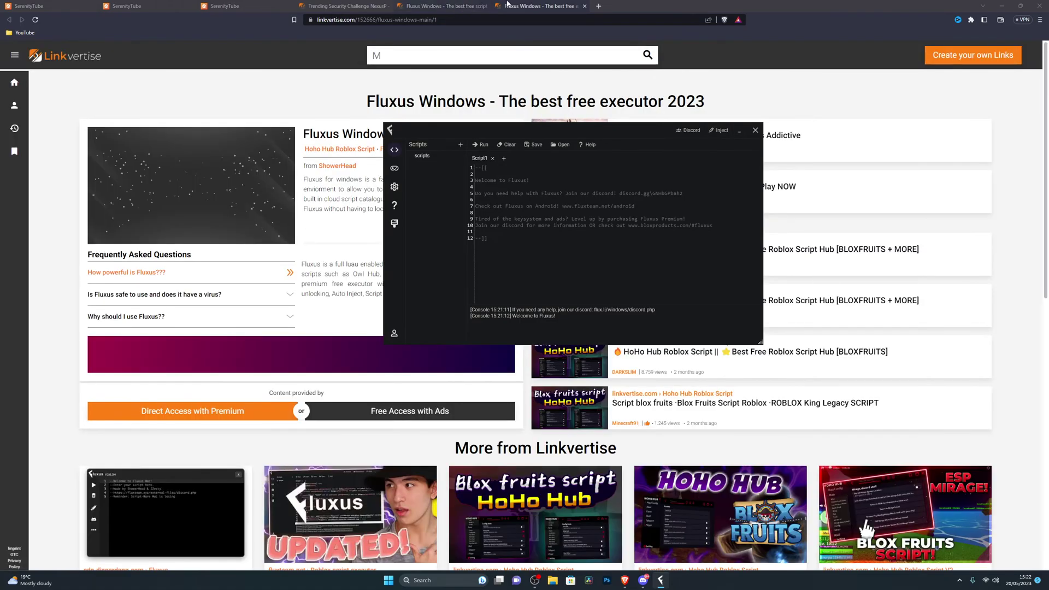
left_click(523, 5)
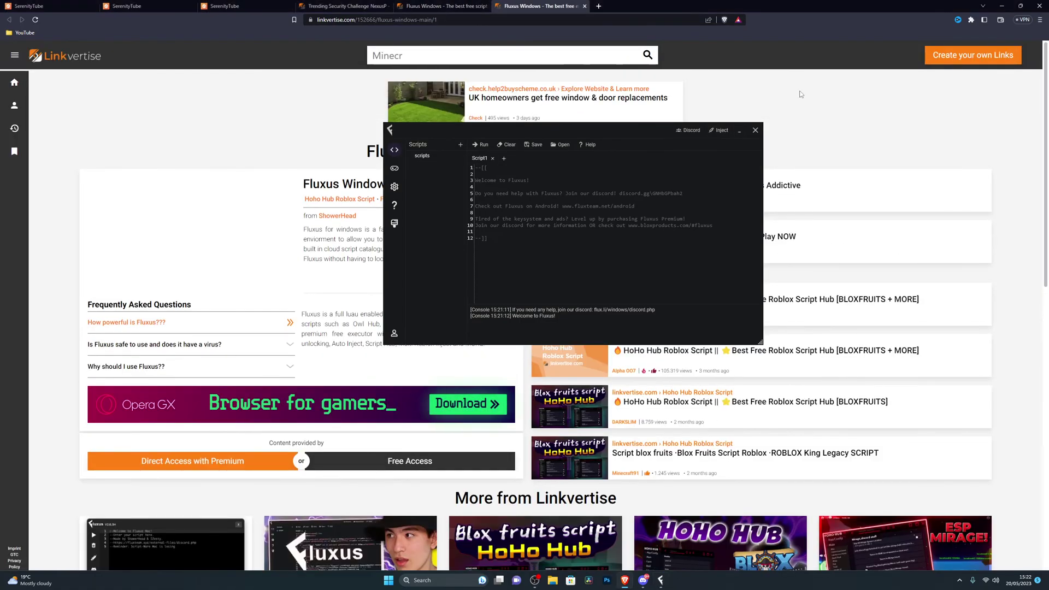
left_click(740, 132)
Complete the fluxus-windows-main Linkvertise checkpoint with free access and highlight the generated key on the Fluxus page
left_click(397, 469)
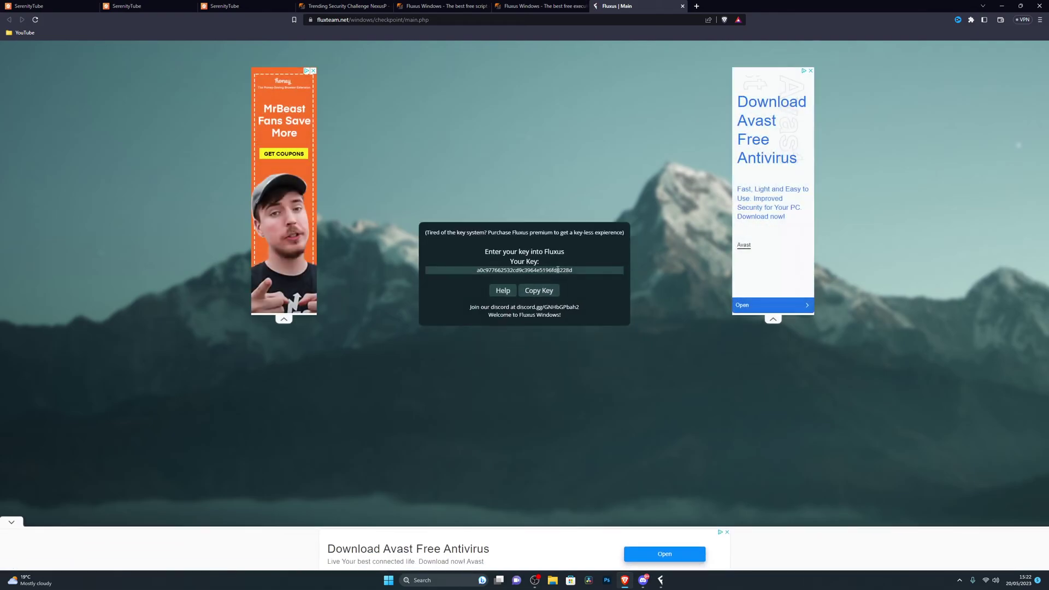
left_click(533, 269)
left_click(779, 7)
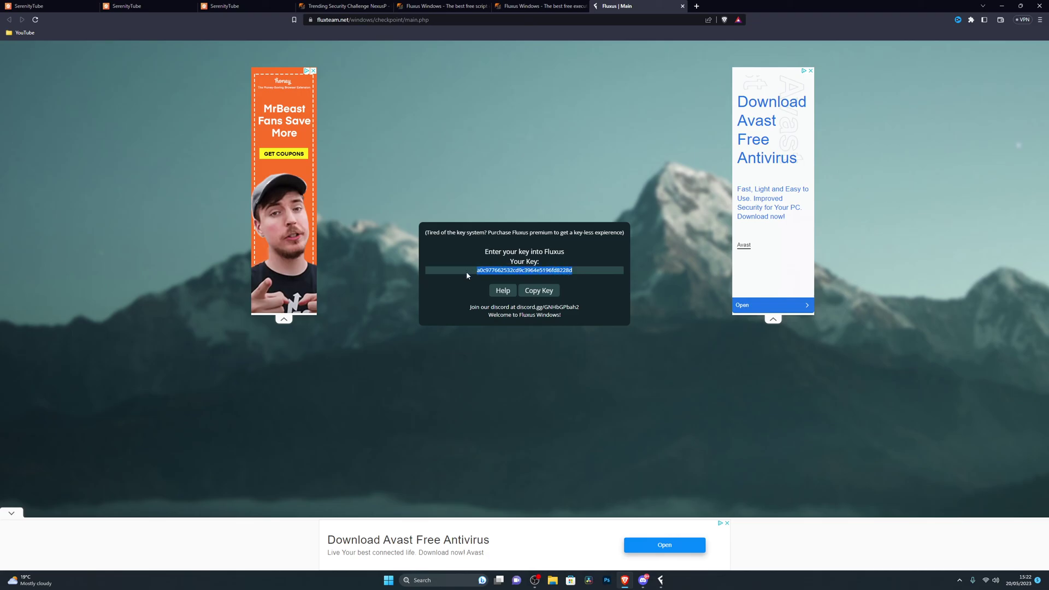
left_click(596, 273)
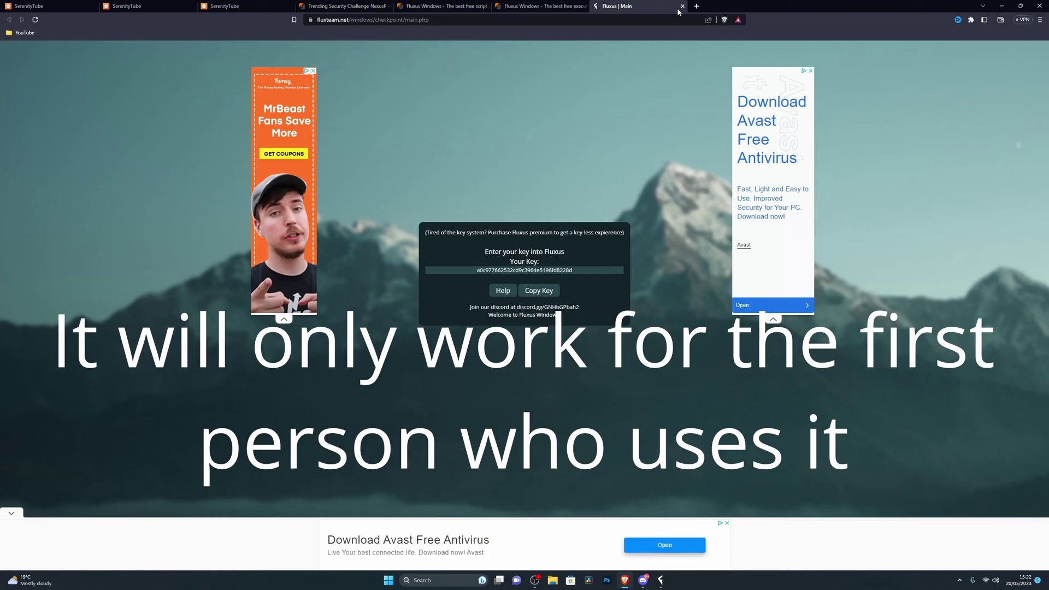
Minimise the browser, switch back to the Fluxus window and select all of the Script1 text
left_click(1002, 6)
left_click(660, 580)
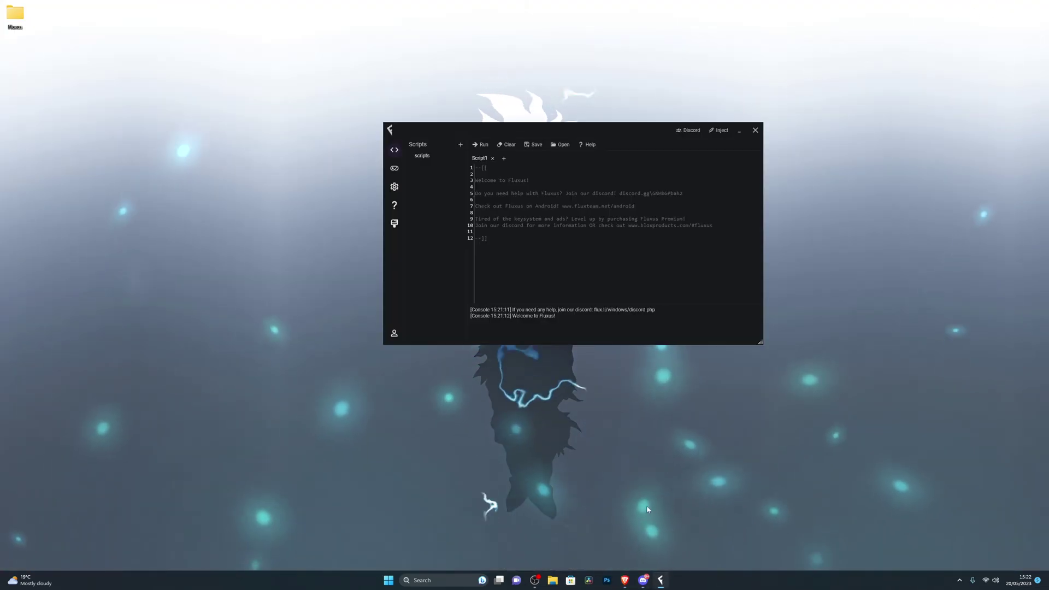
left_click(543, 269)
key("ctrl+a")
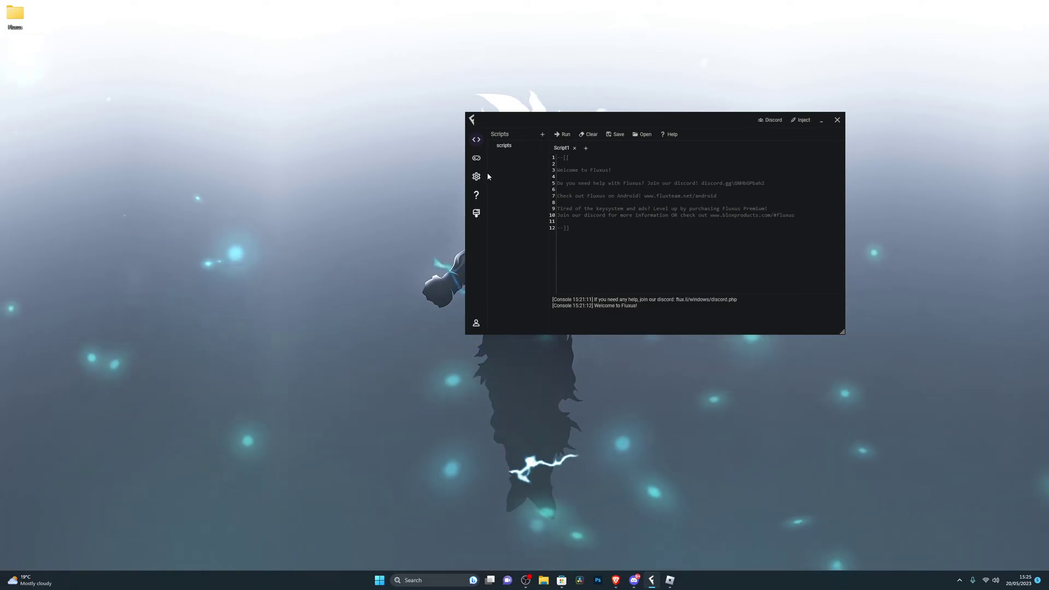
Browse the doors results in the Fluxus script library and search the library for jailbreak
left_click(476, 158)
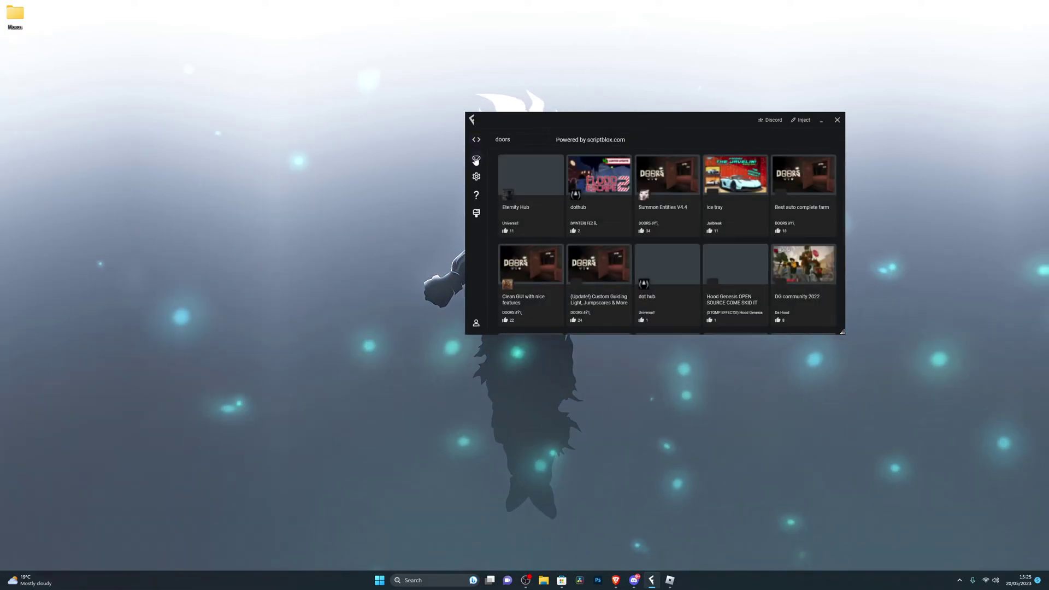
scroll(605, 247, "down", 2)
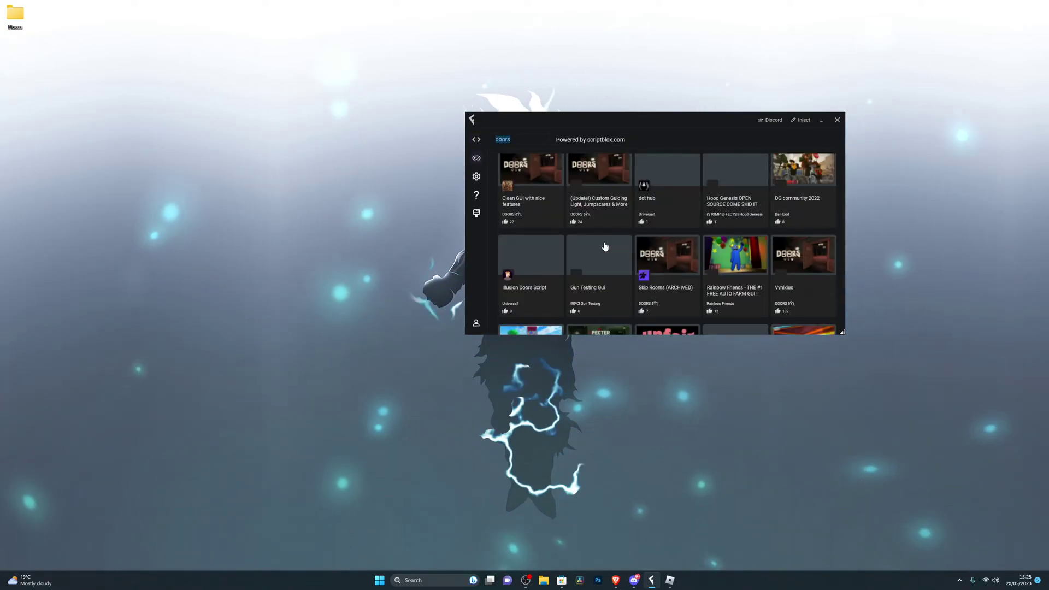
scroll(605, 247, "up", 2)
left_click(530, 137)
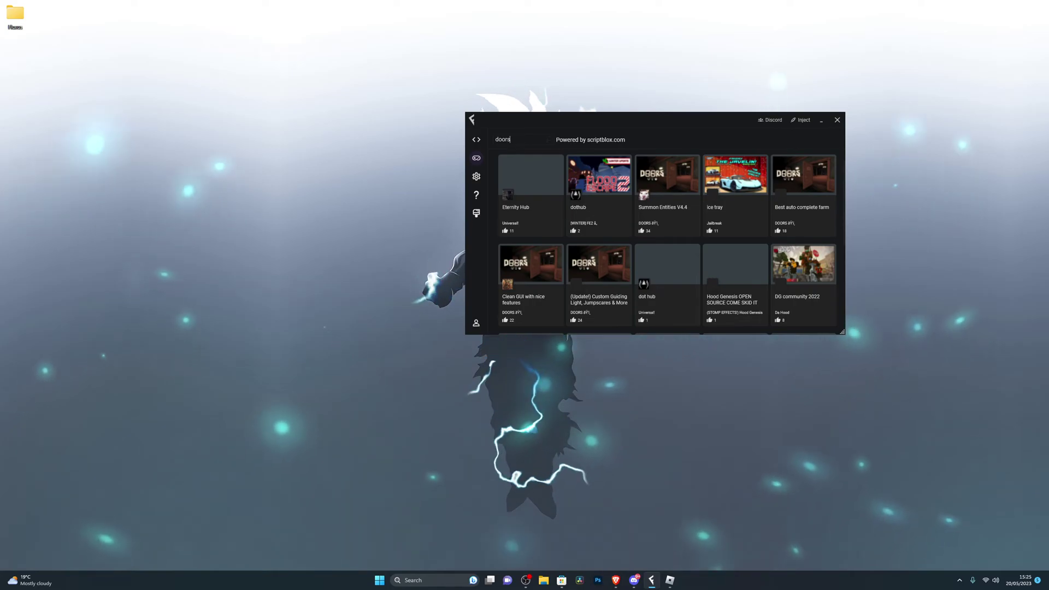
key("BackSpace")
key("BackSpace")
key("BackSpace")
key("BackSpace")
key("BackSpace")
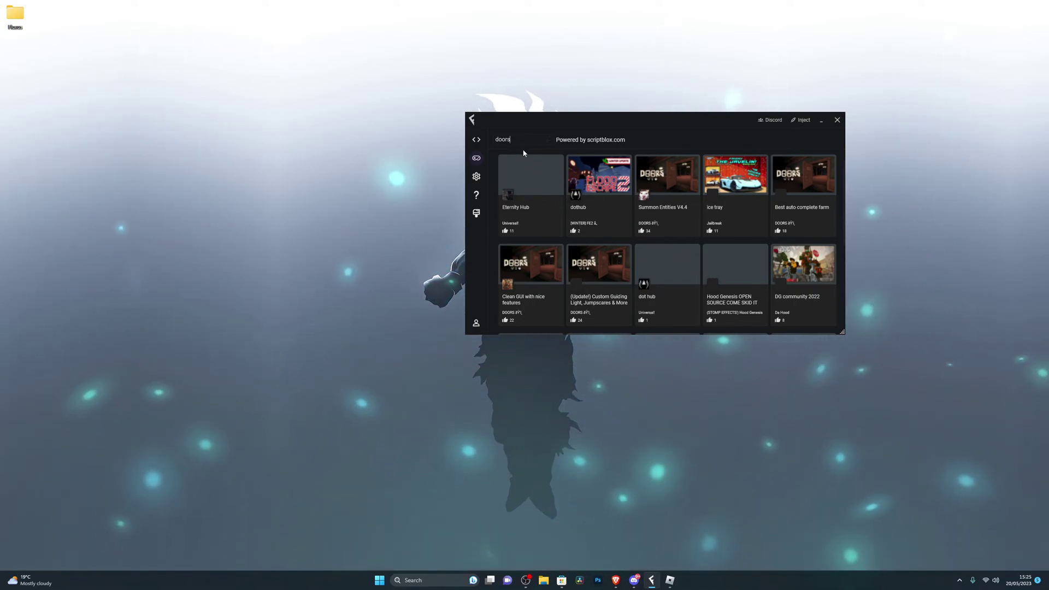
type("jailbreak")
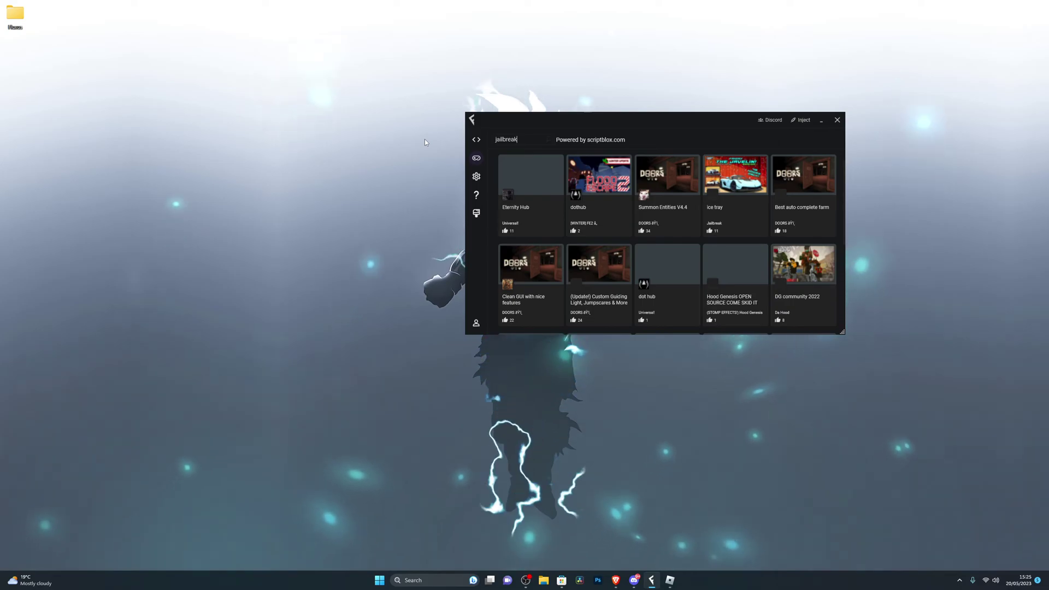
key("Return")
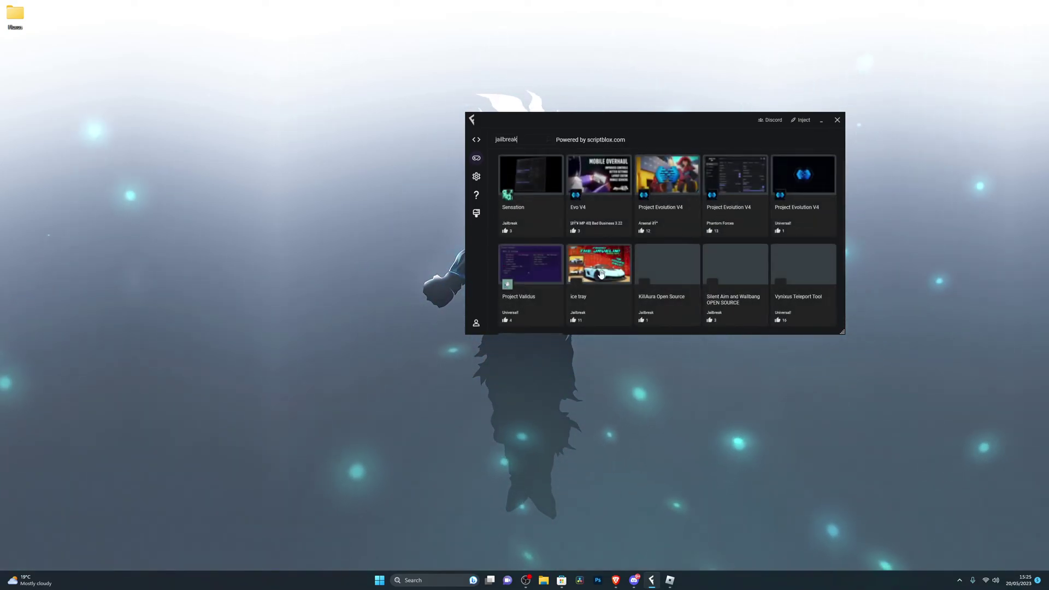
Open the Fluxus settings page and move the window back to the middle of the desktop
left_click(475, 175)
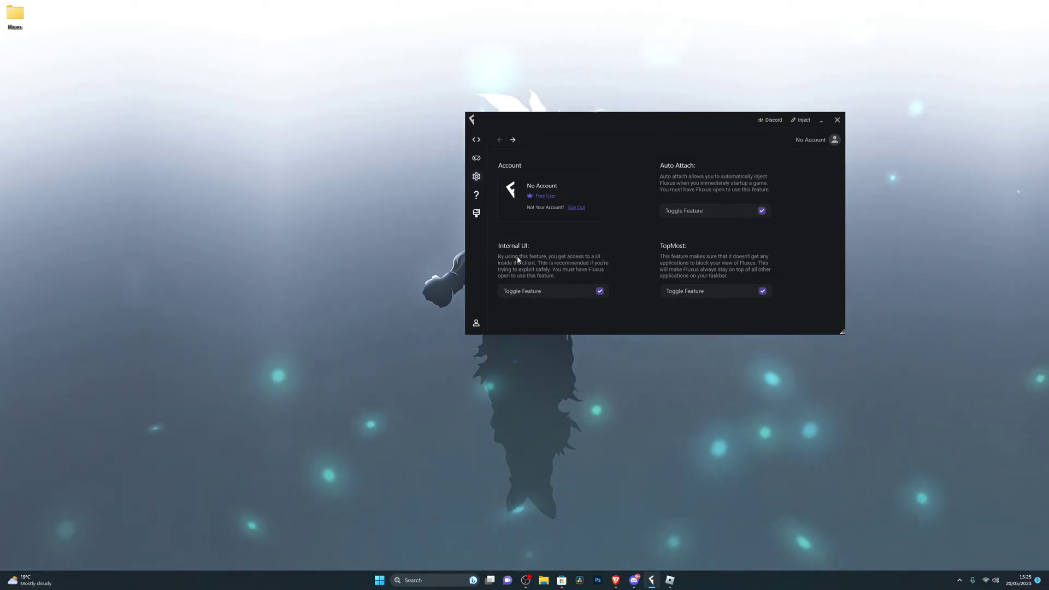
left_click_drag(667, 120, 576, 118)
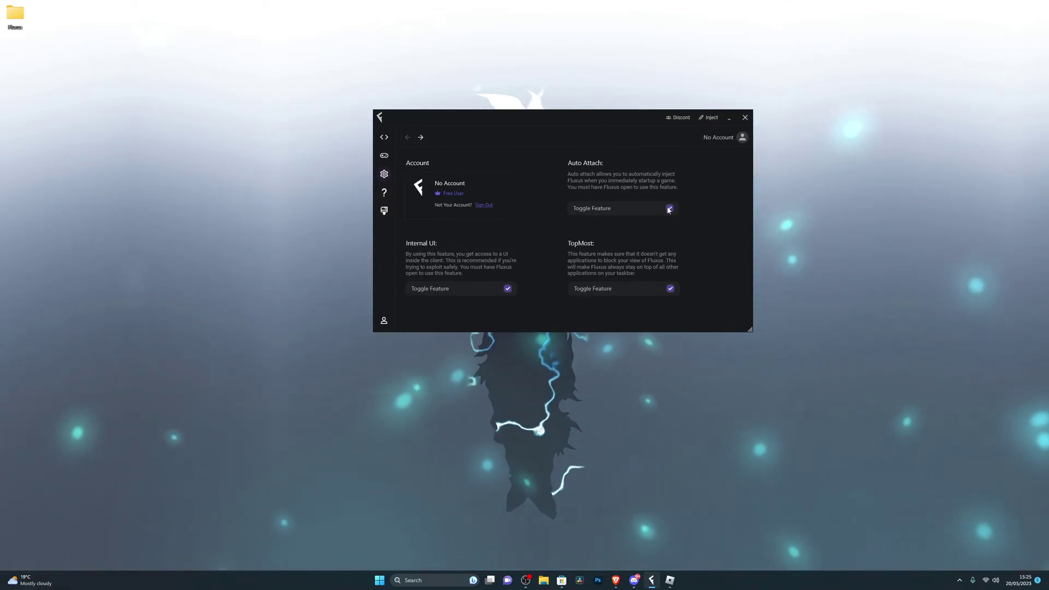
Return to the Fluxus script editor and reposition its window on the desktop
left_click(384, 138)
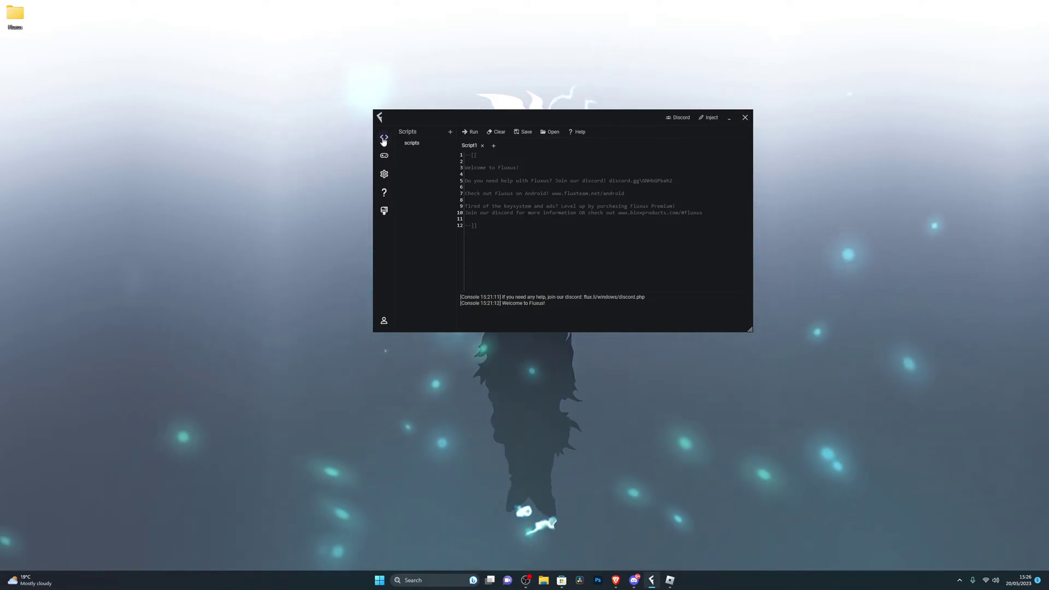
left_click_drag(623, 122, 745, 99)
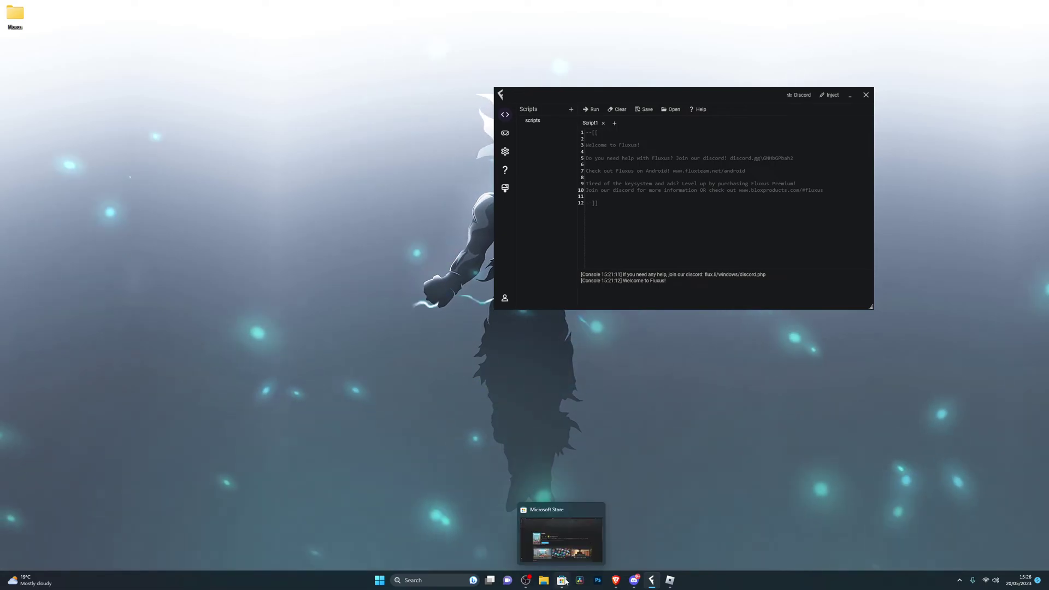
Open the Microsoft Store, search it for roblox and open the Roblox game page
left_click(378, 584)
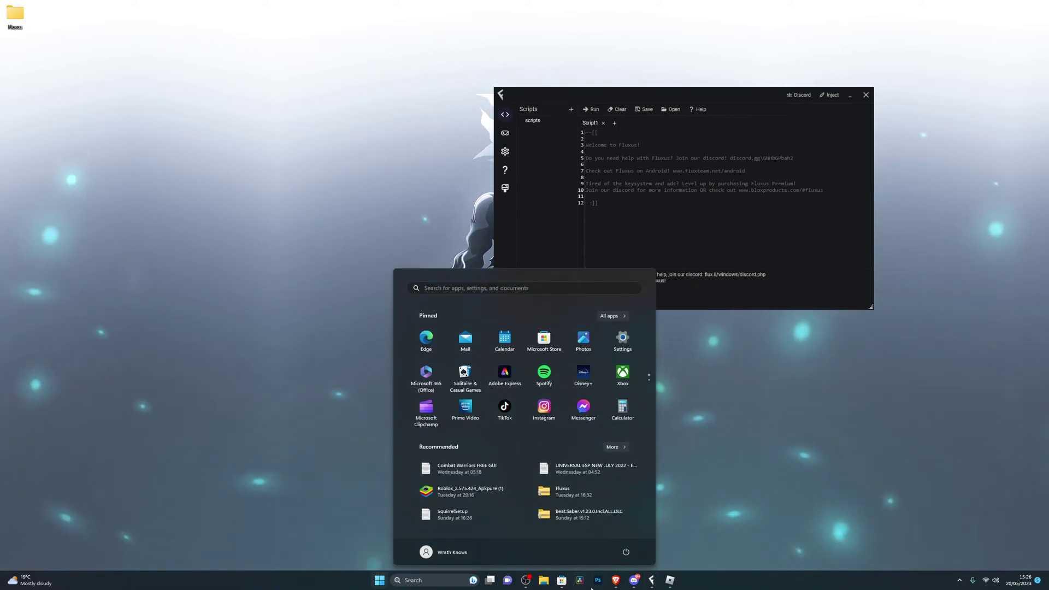
type("mico")
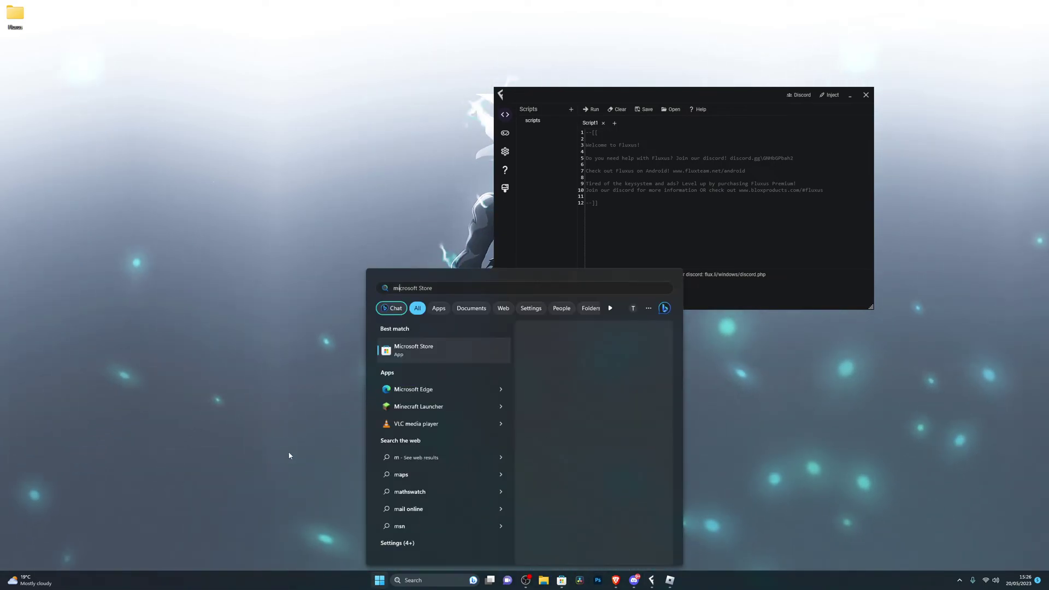
left_click(429, 349)
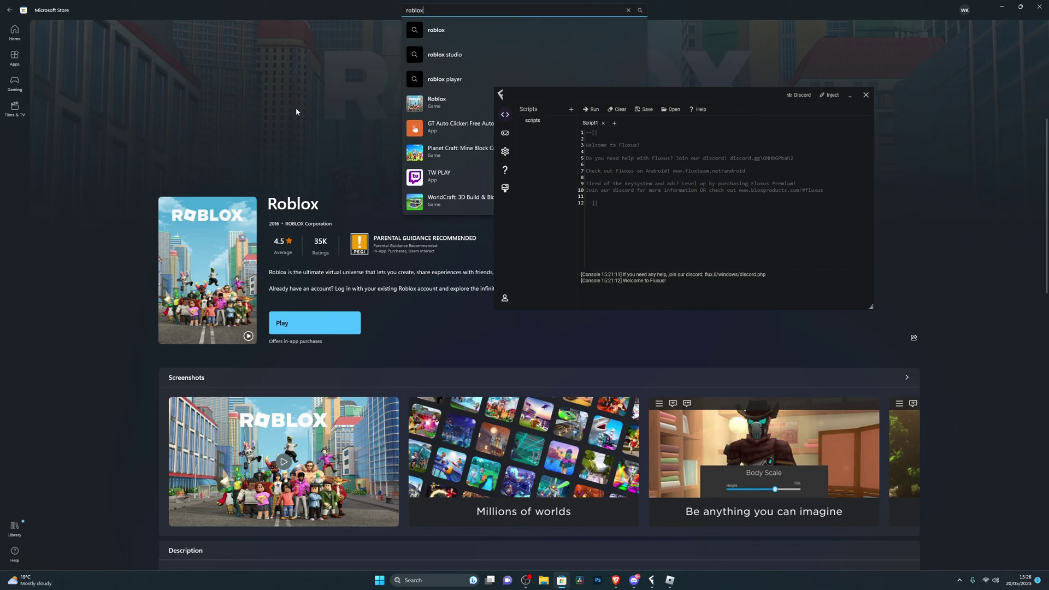
key("Return")
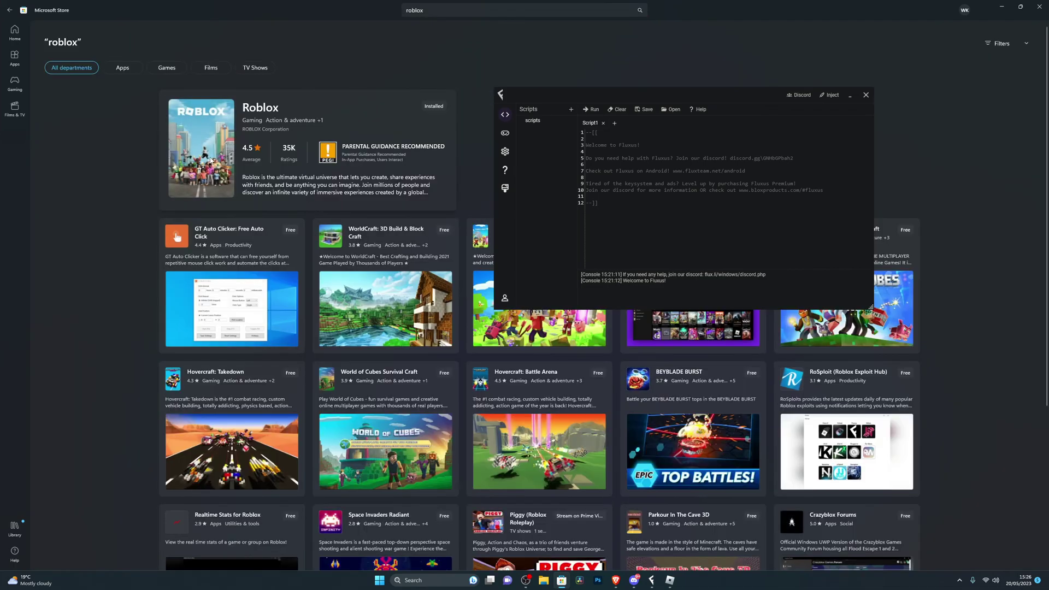
left_click(211, 160)
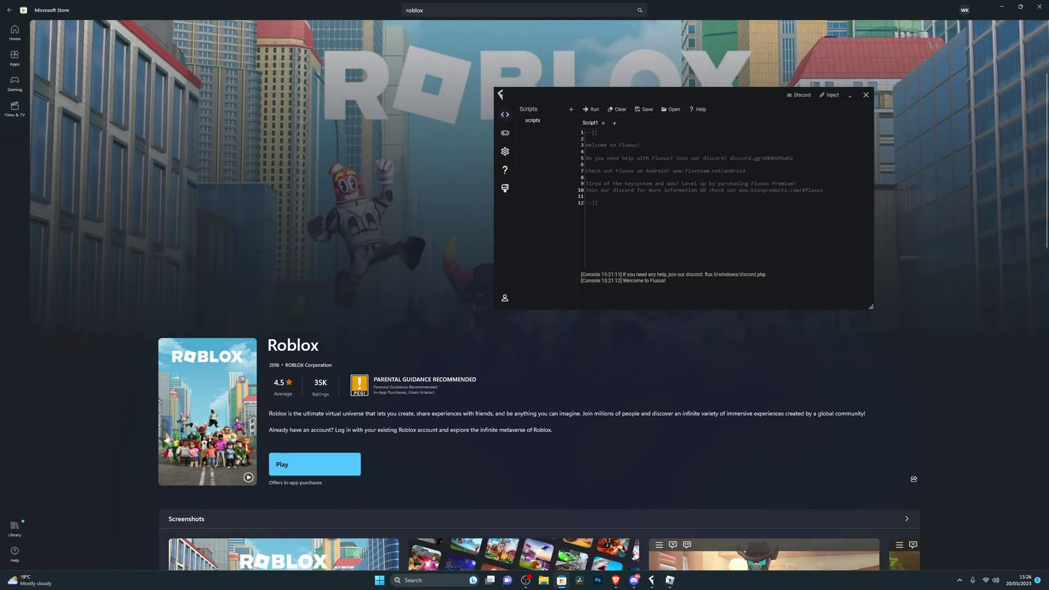
Switch to the Roblox app, move the Fluxus window aside and launch The Floor Is LAVA from the home page
left_click(667, 579)
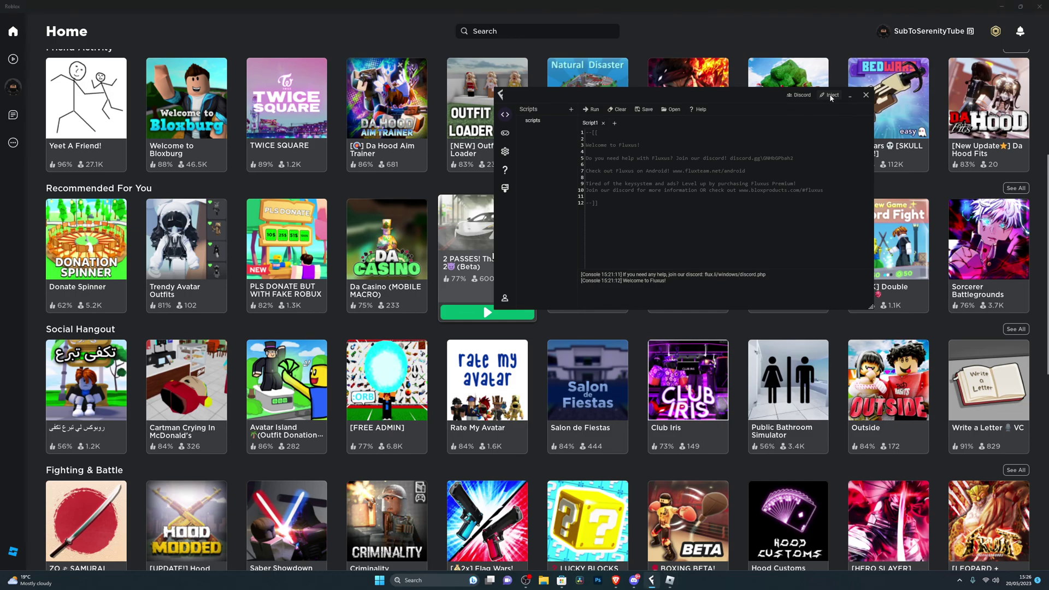
left_click_drag(510, 120, 590, 203)
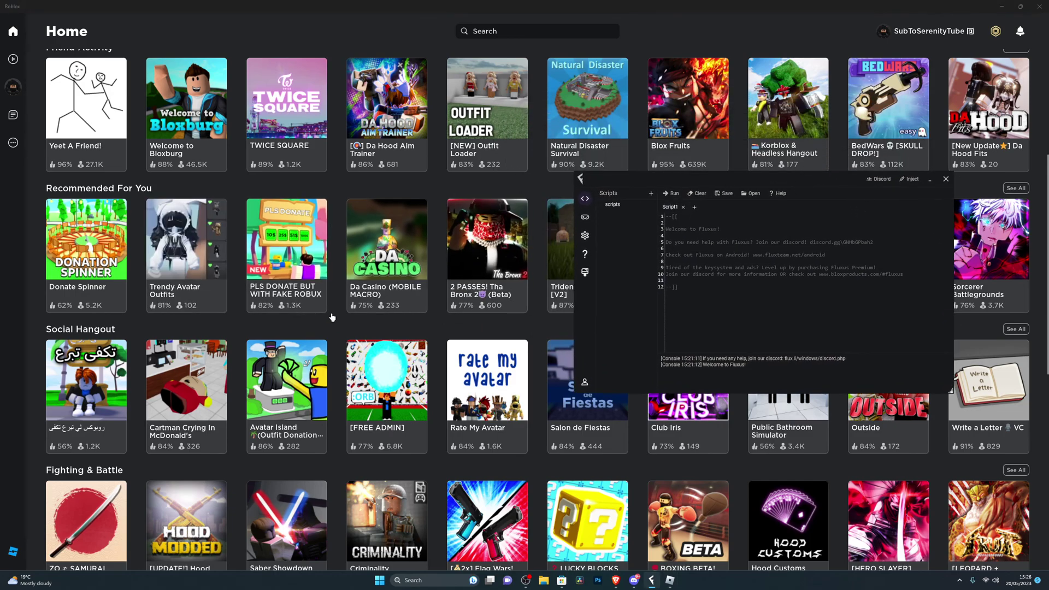
scroll(155, 203, "up", 2)
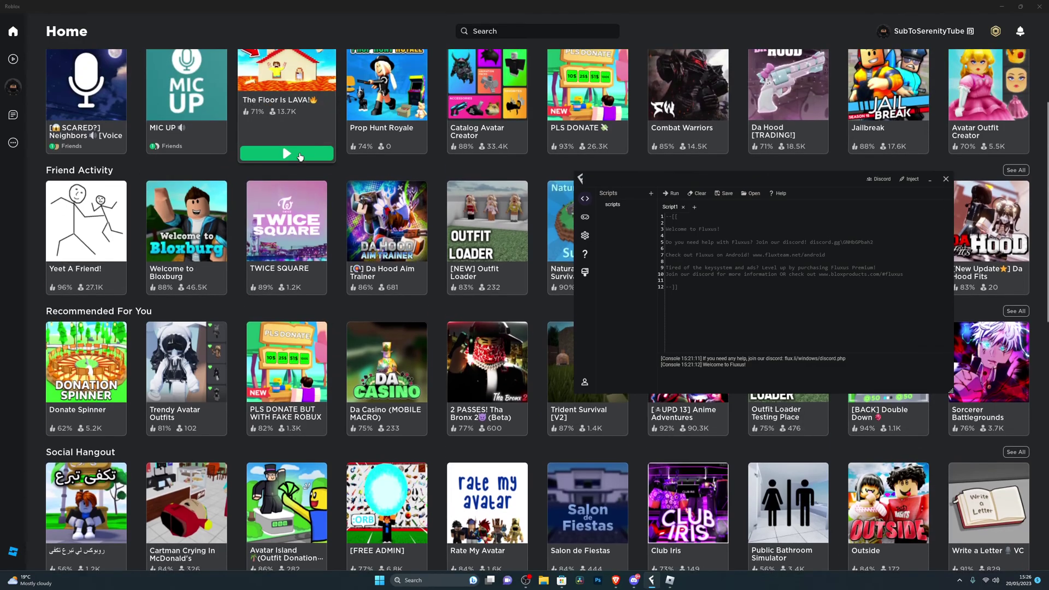
left_click(299, 155)
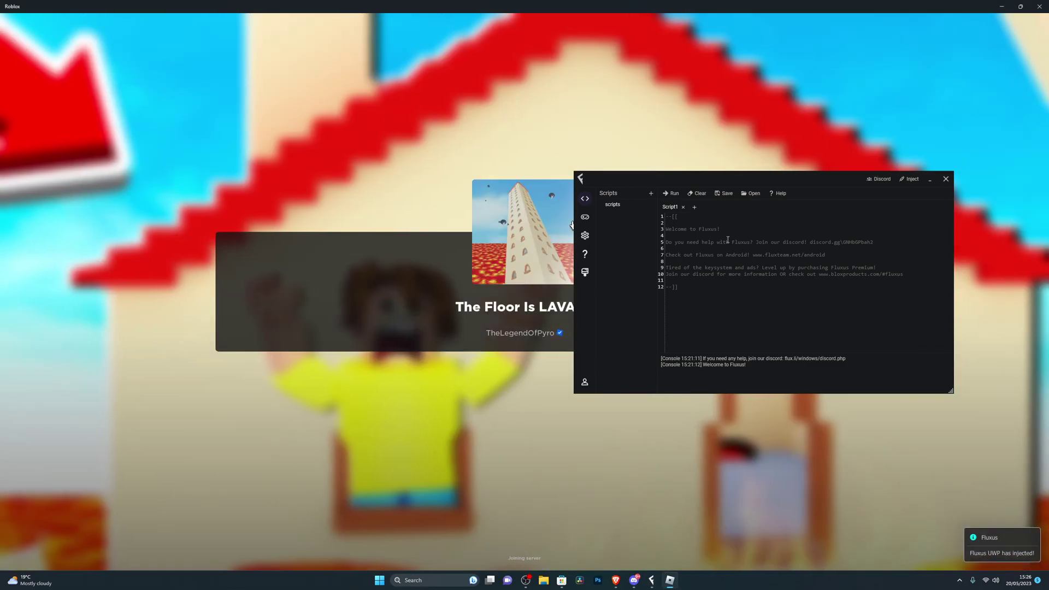
Shift the Fluxus window away from the character and walk and jump around the game lobby
left_click_drag(739, 187, 503, 171)
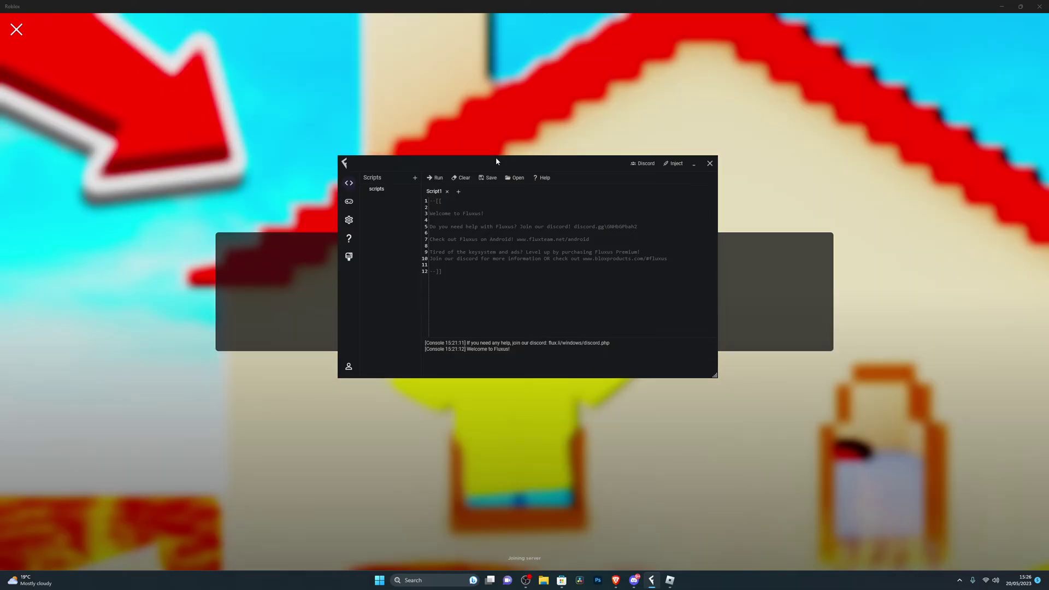
left_click_drag(496, 161, 713, 159)
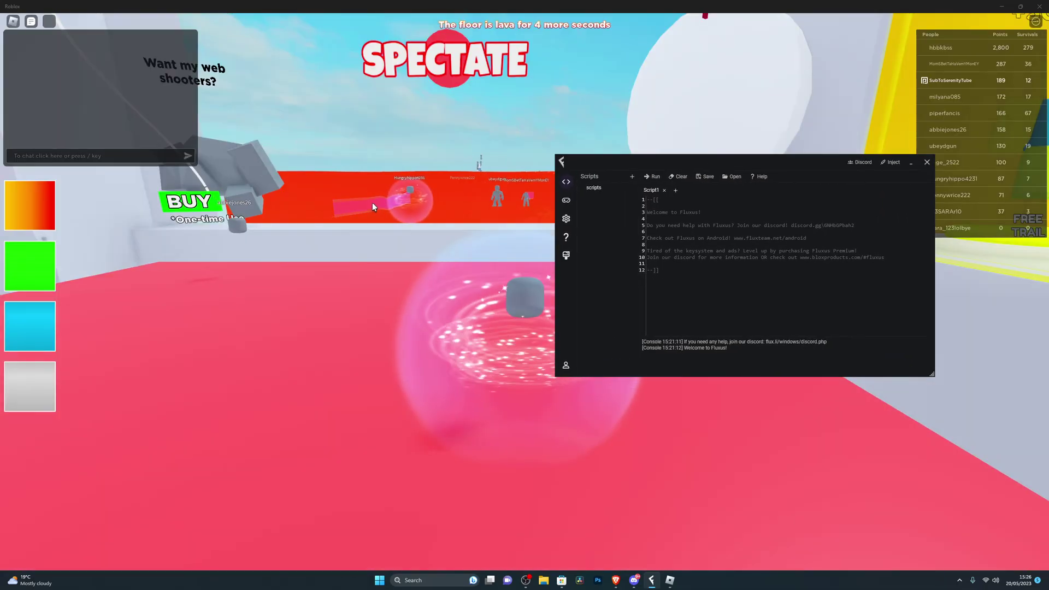
key("w")
key("space")
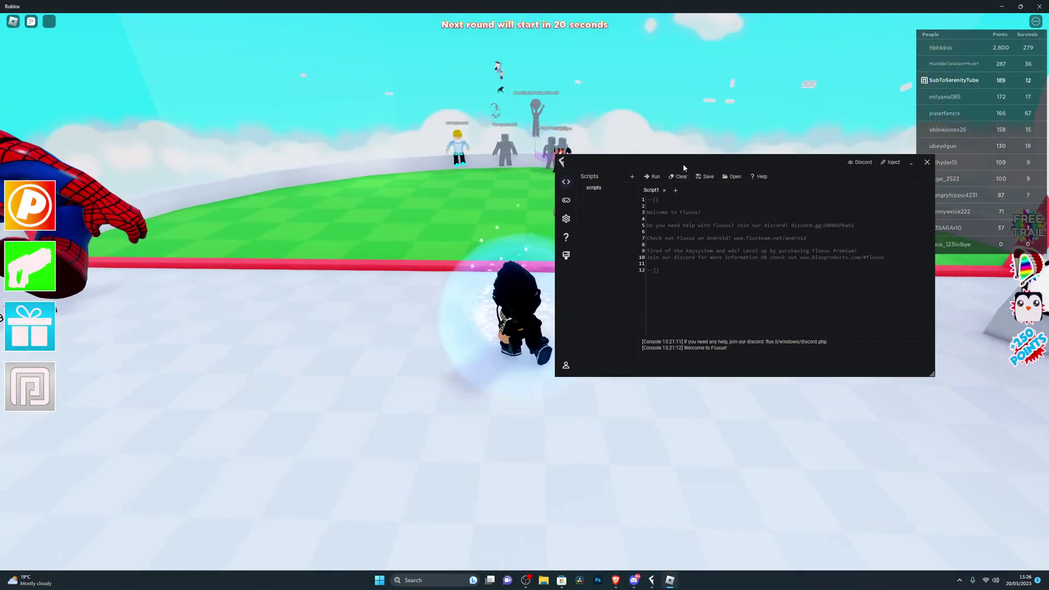
Run the Infinite Yield script from Fluxus, minimise Fluxus and reveal the Infinite Yield command list in the game
left_click_drag(683, 166, 730, 175)
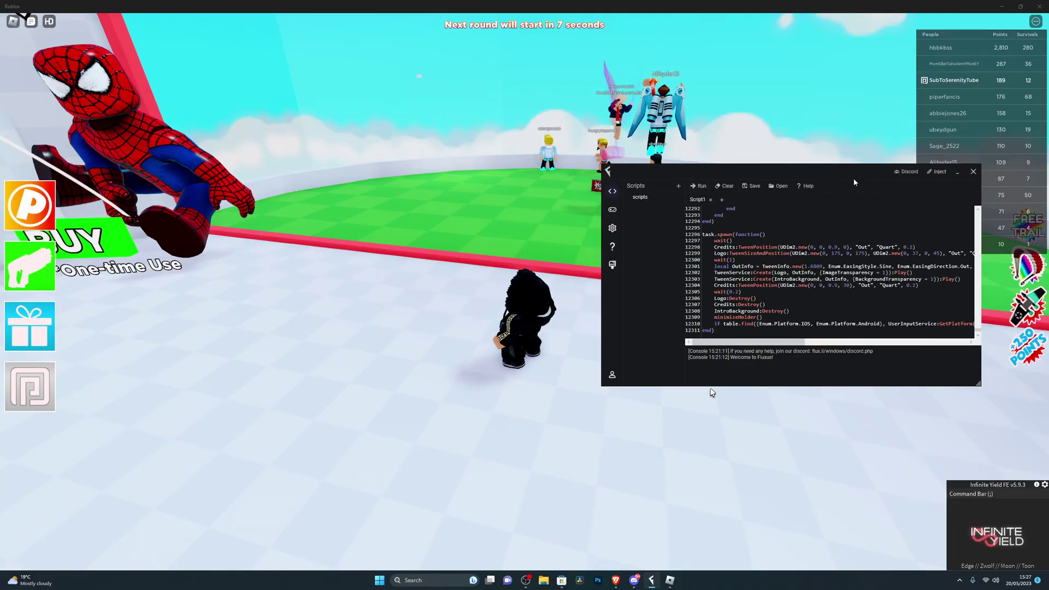
left_click(957, 172)
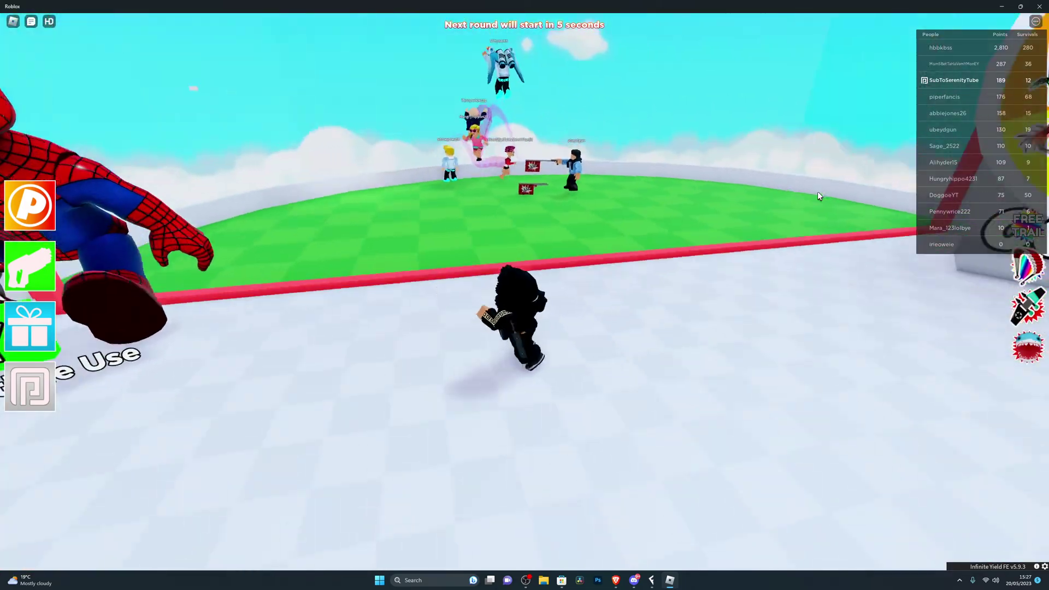
mouse_move(1044, 568)
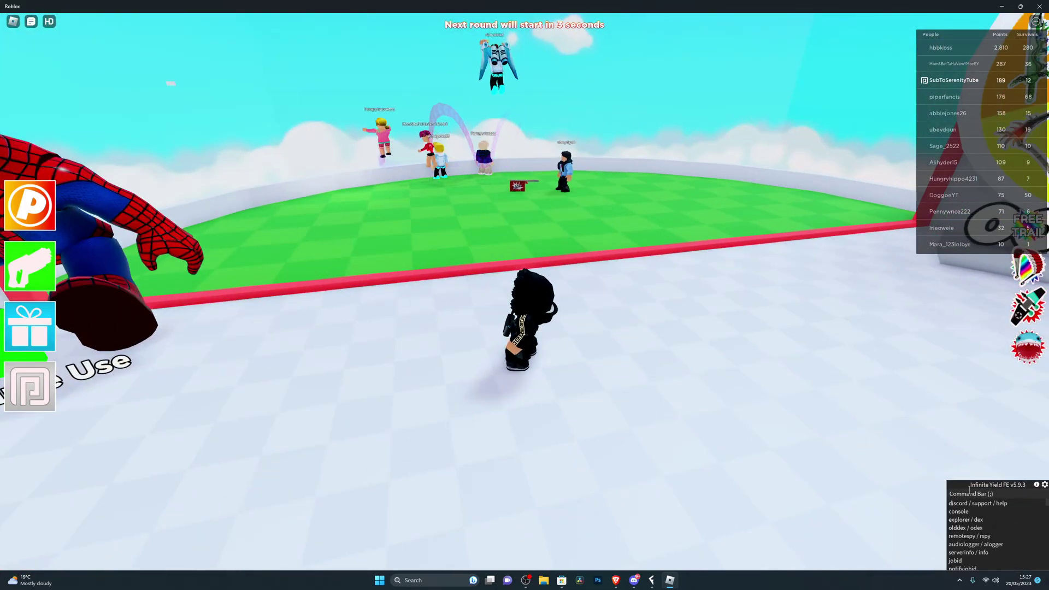
Vote for the Snow Land map, close the map voting and walk onto the green lobby platform
key("w")
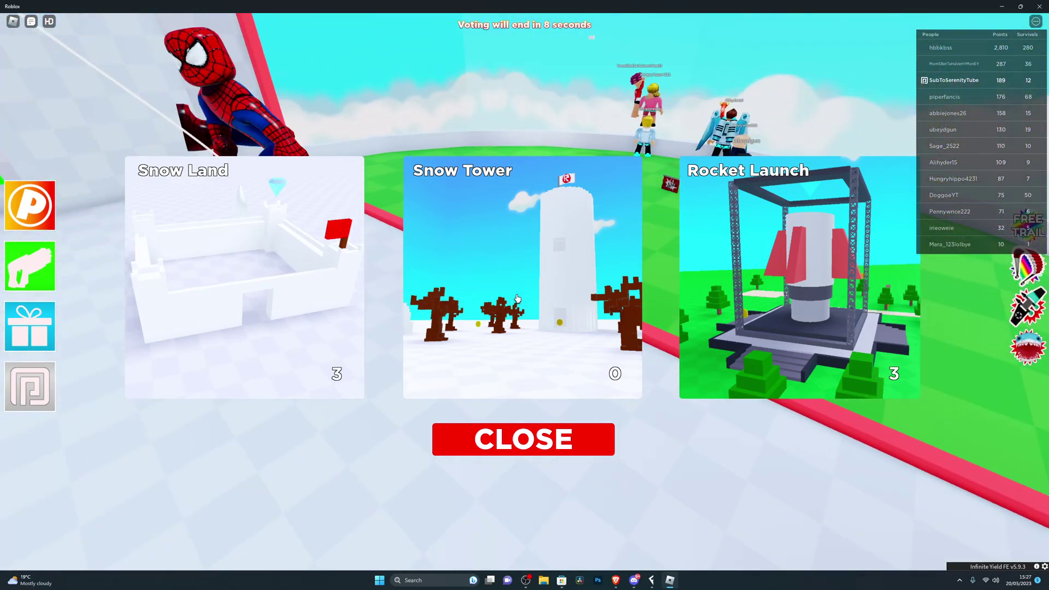
left_click(279, 310)
key("w")
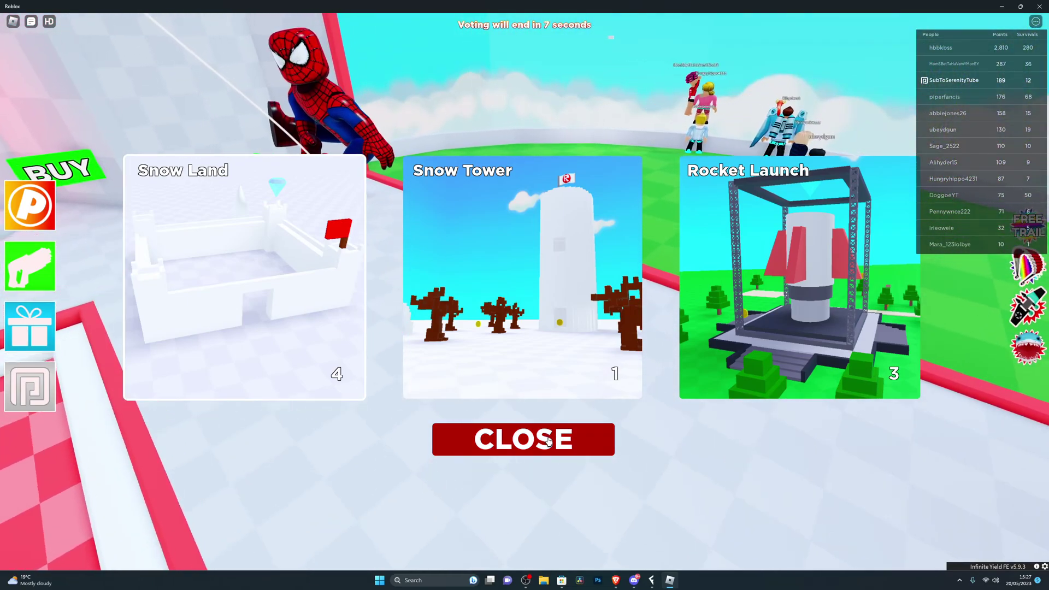
left_click(549, 443)
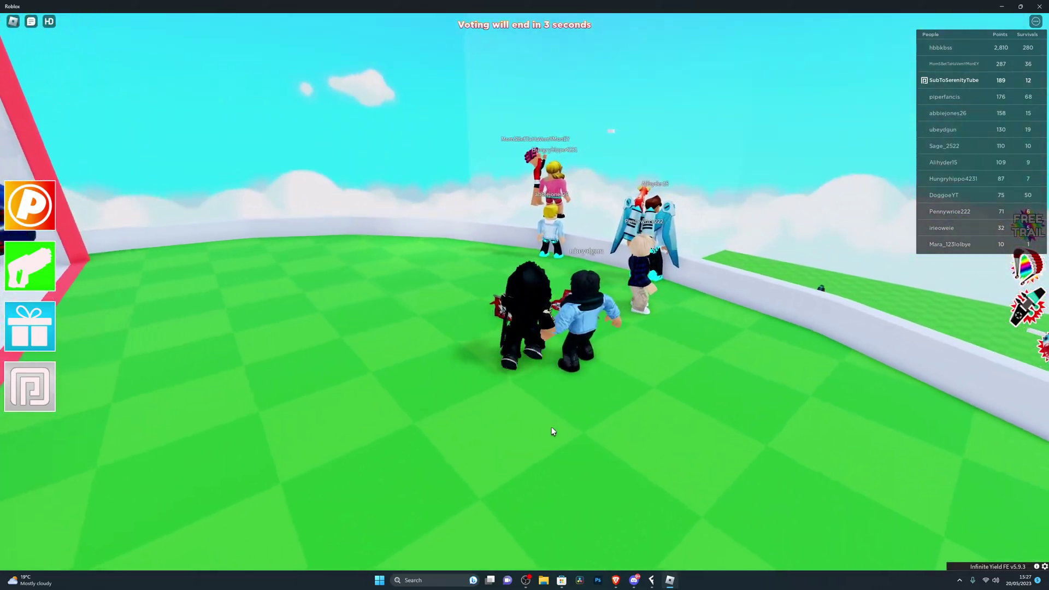
Run the fly command in the Infinite Yield command bar and reopen the bar for another command
key("semicolon")
type("fly")
key("Return")
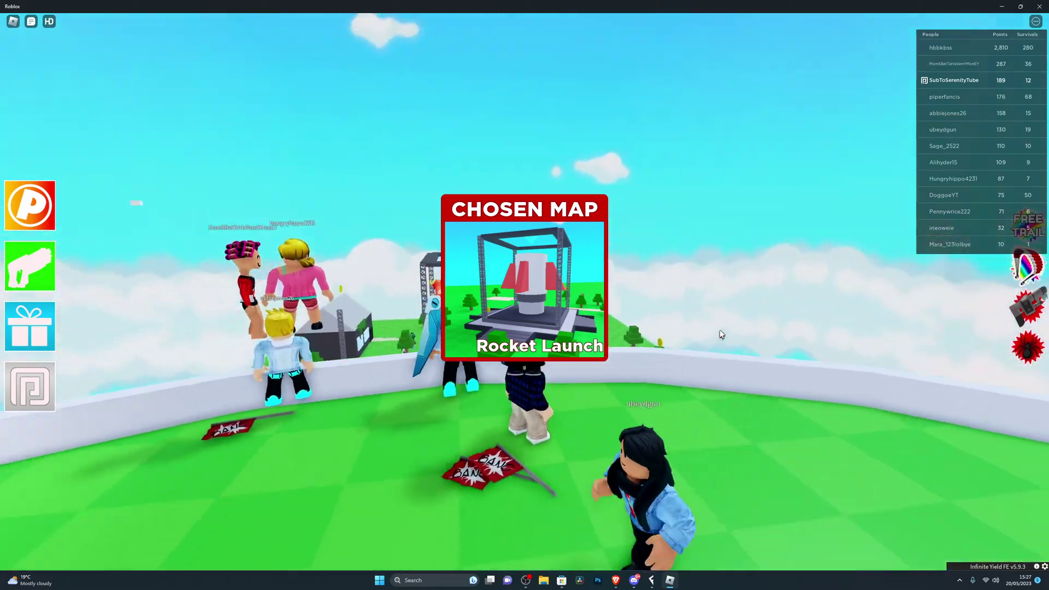
key("semicolon")
type("n")
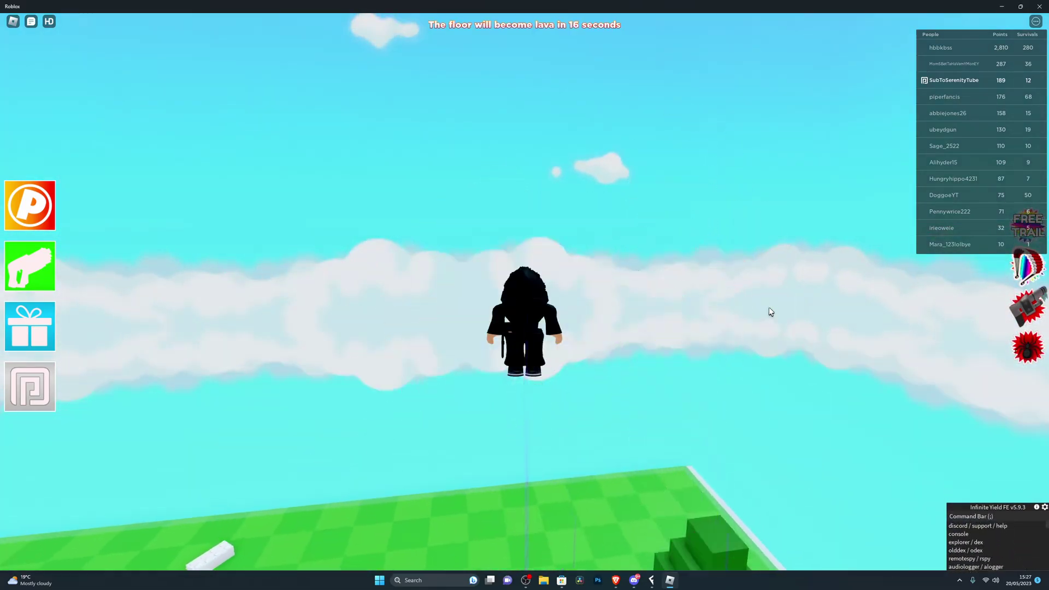
Lock the camera behind the character and fly around the Rocket Launch map, over the rocket, trees and buildings
right_click(697, 312)
key("shift")
key("w")
key("w")
key("w")
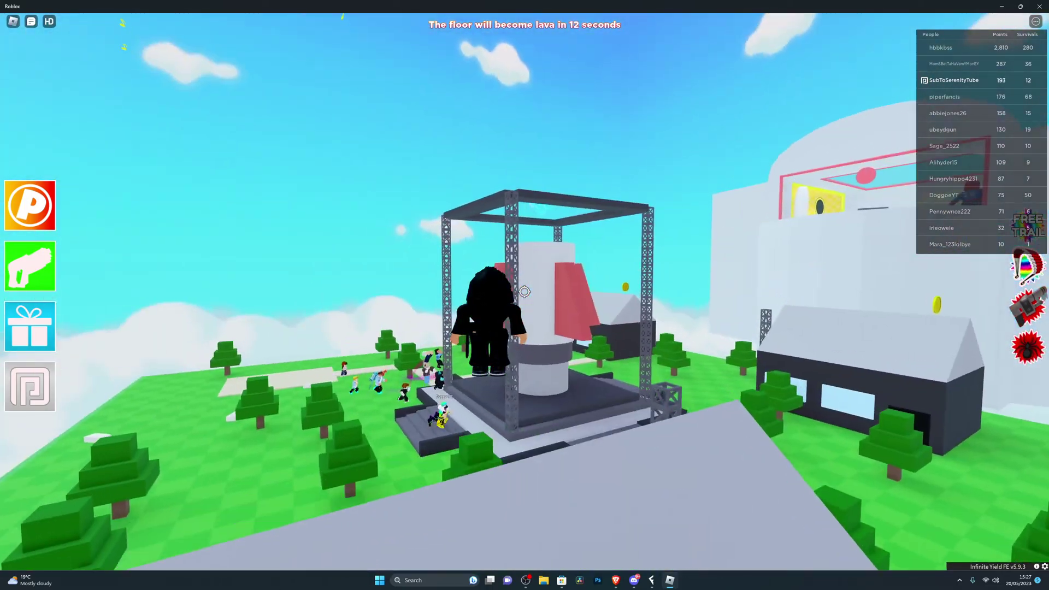
key("w")
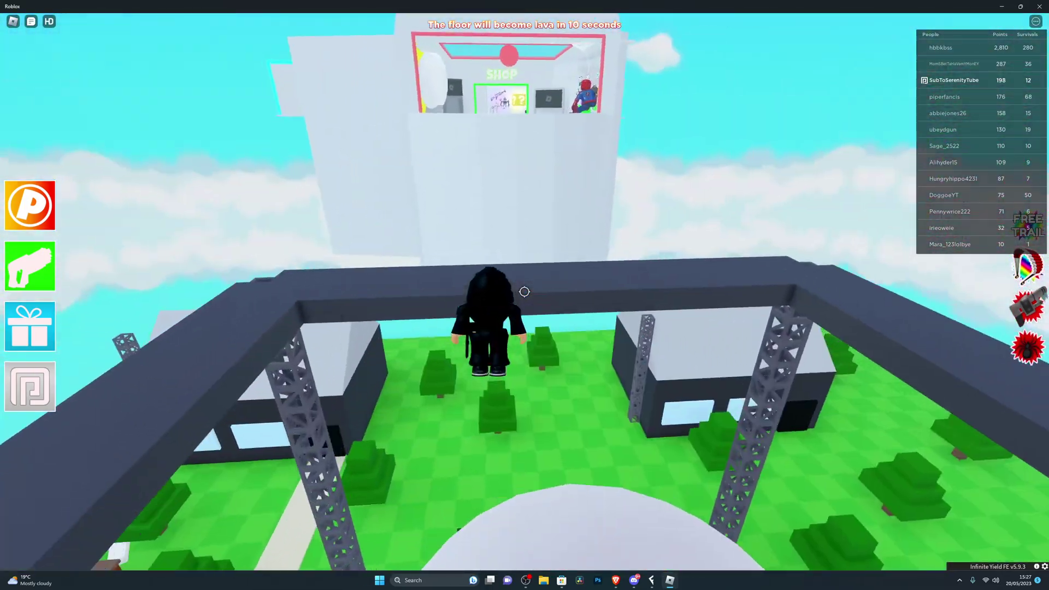
key("w")
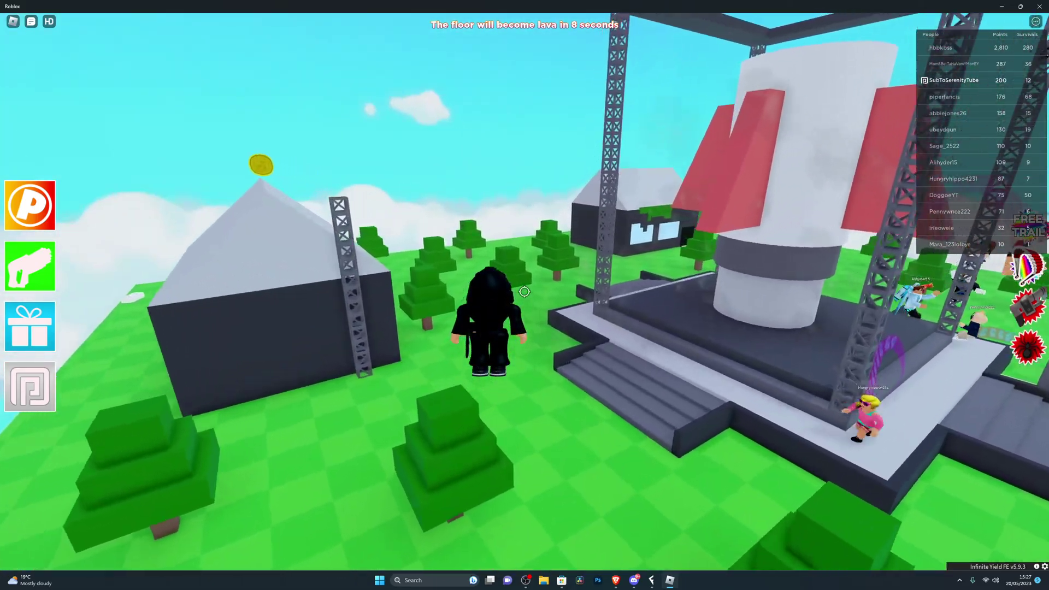
key("w")
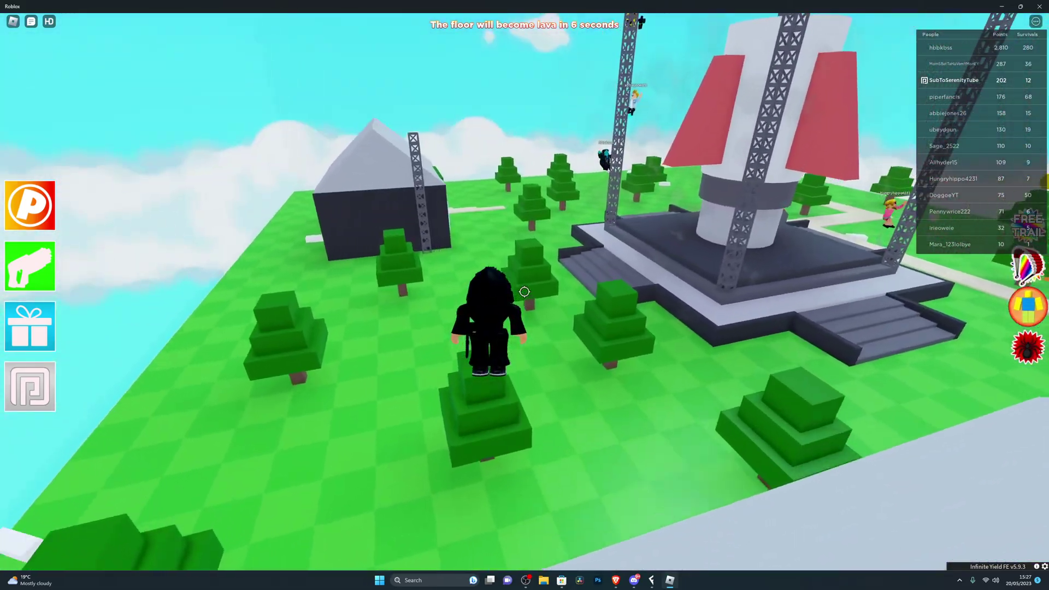
key("w")
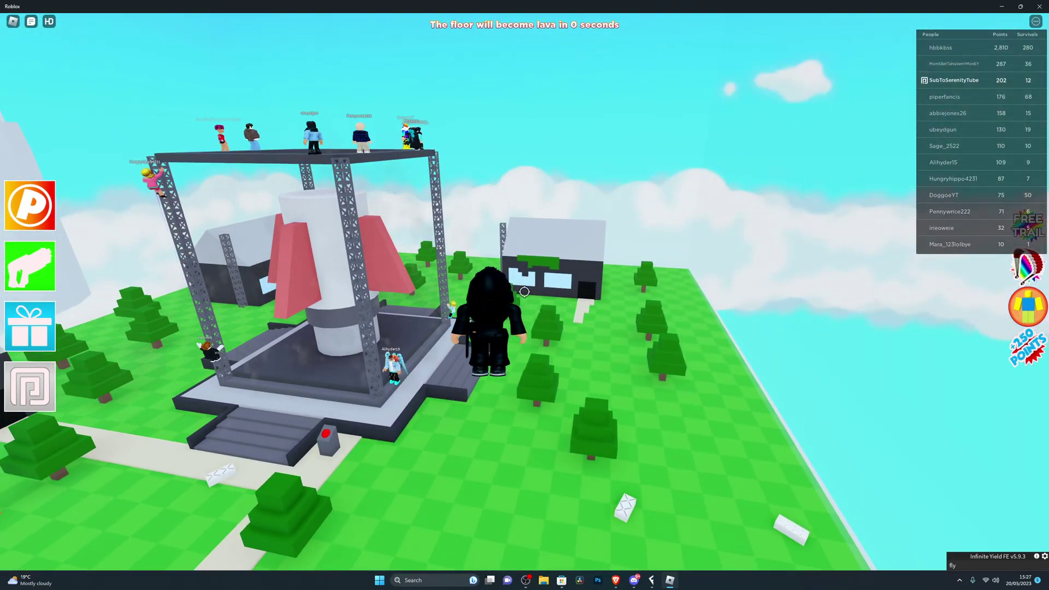
key("w")
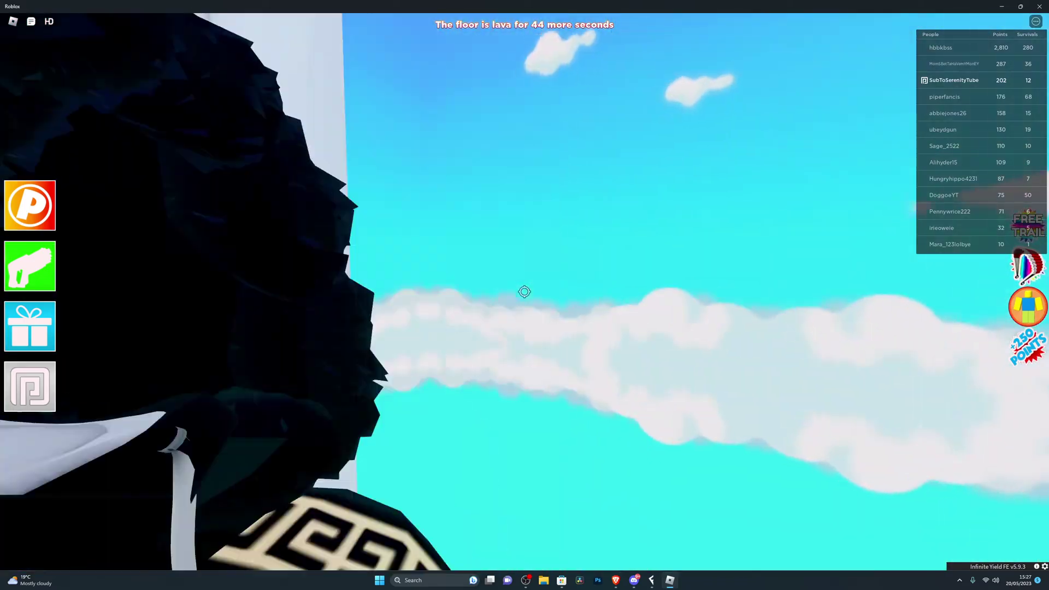
Keep flying above the lava around the rocket platform until the round ends
key("w")
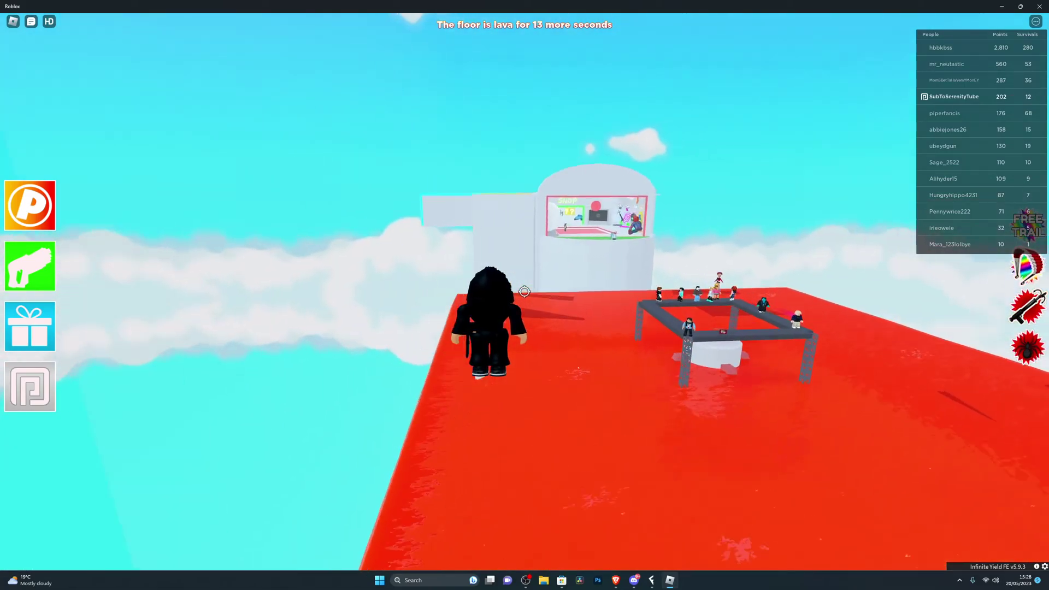
key("w")
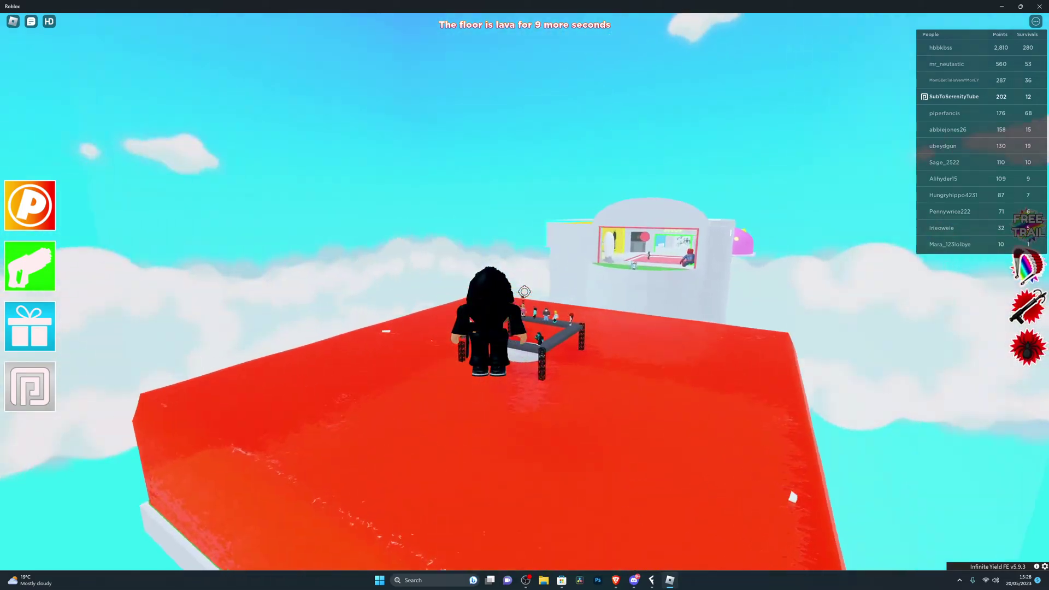
key("w")
key("w")
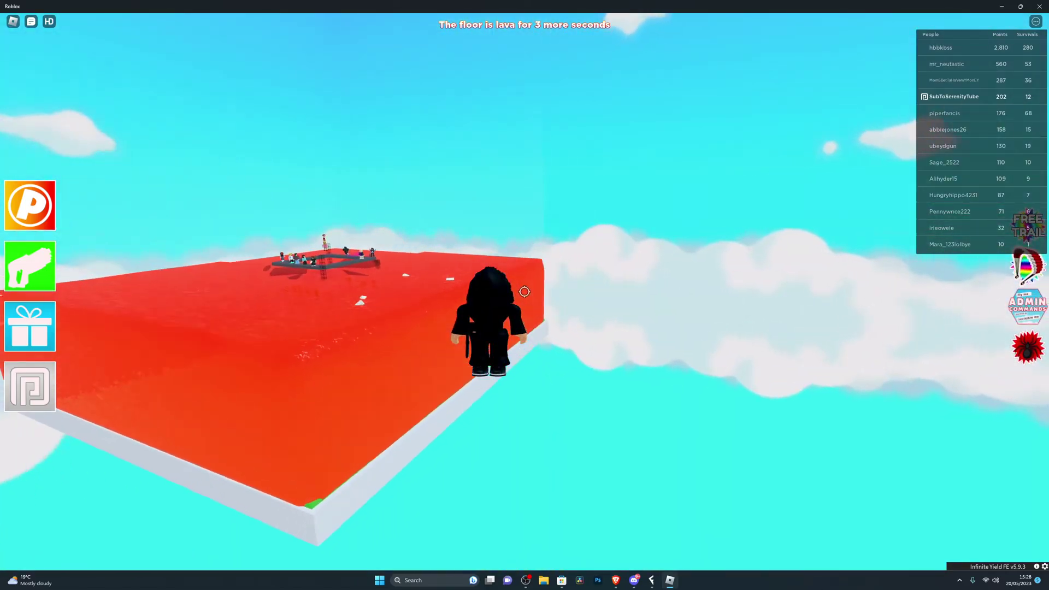
key("w")
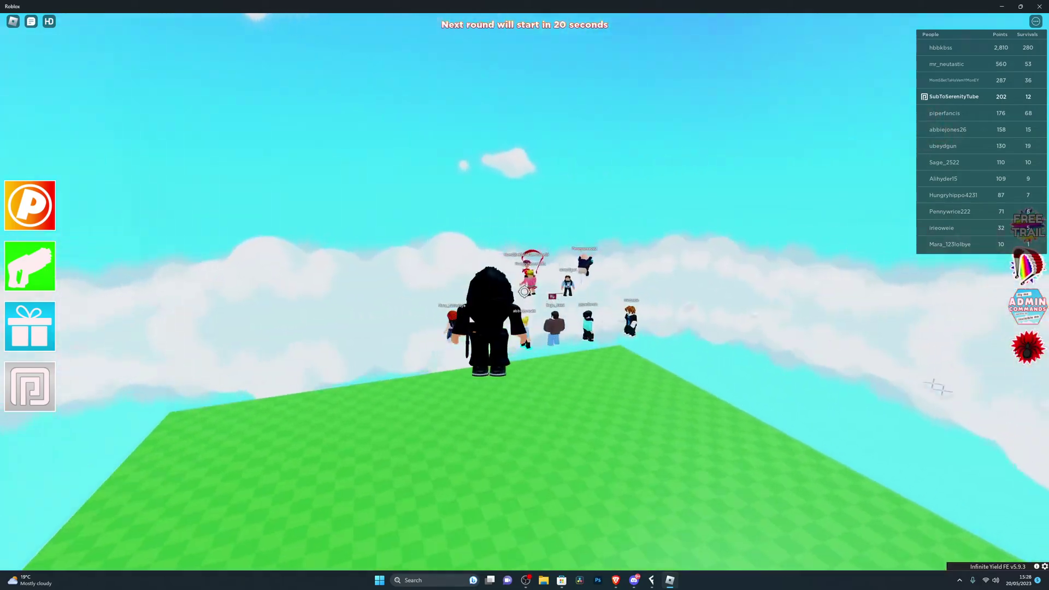
key("w")
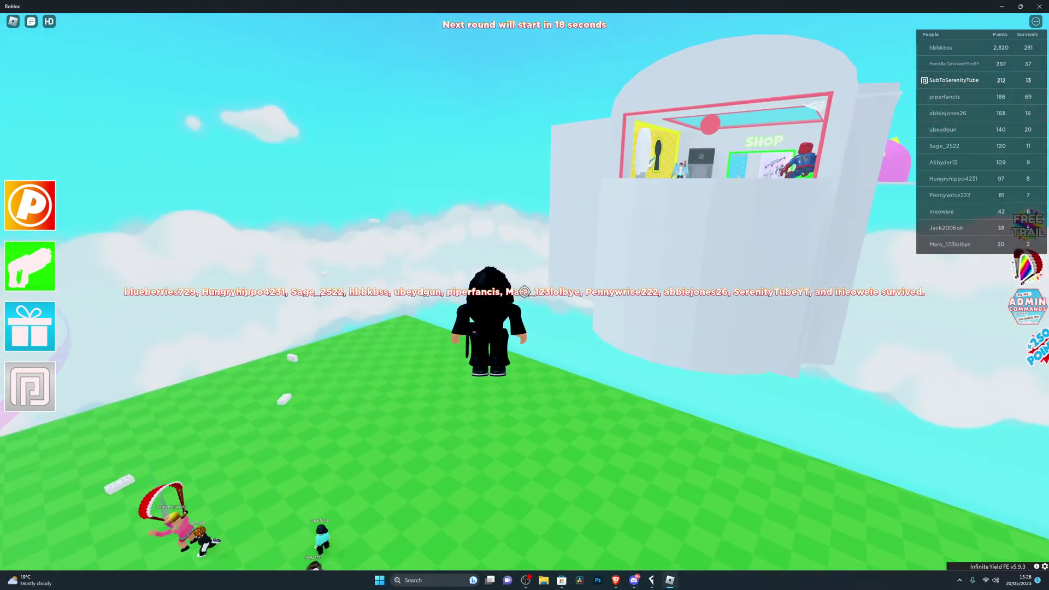